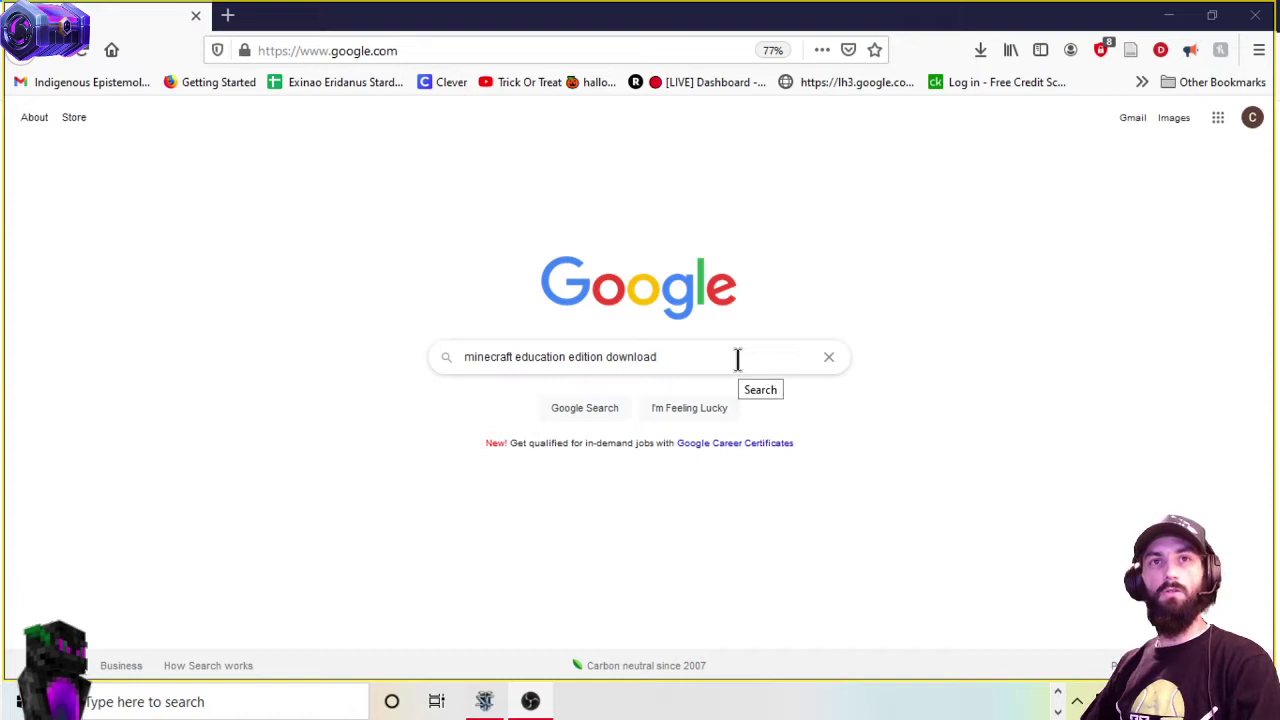
Search Google for 'minecraft education edition download' and open the official download result.
{"action": "left_click", "coordinate": [737, 359]}
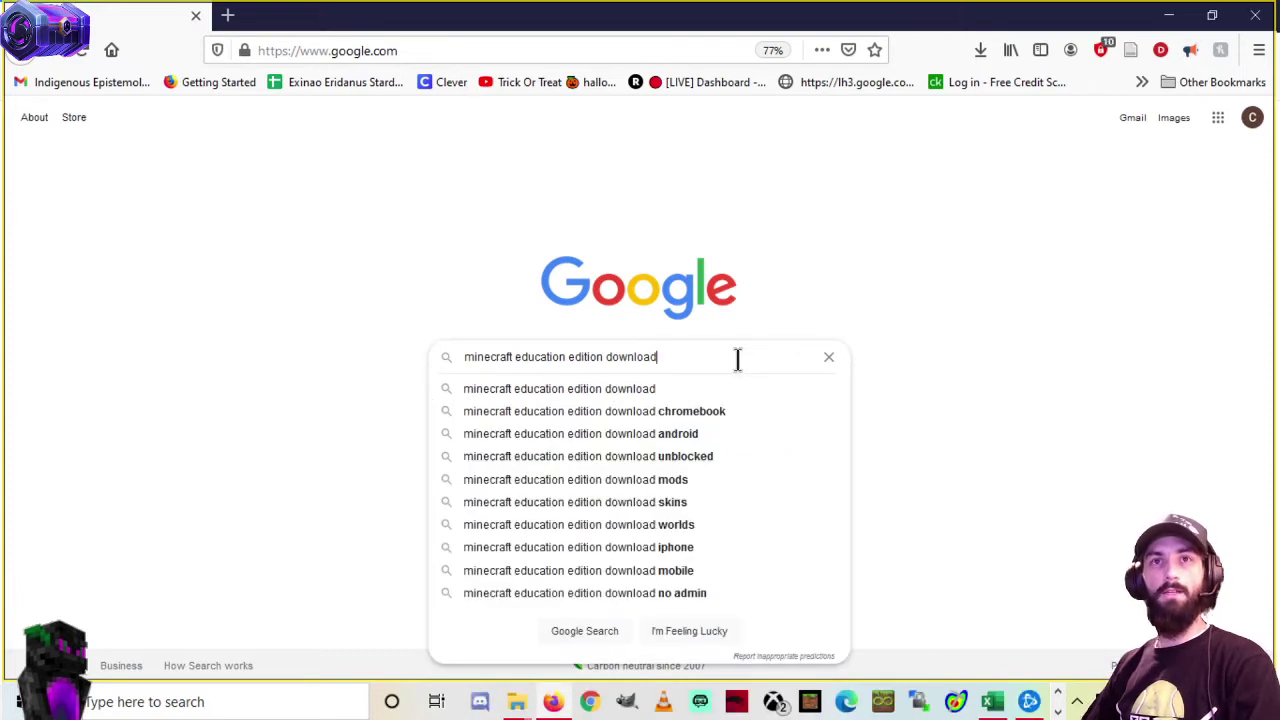
{"action": "key", "text": "Return"}
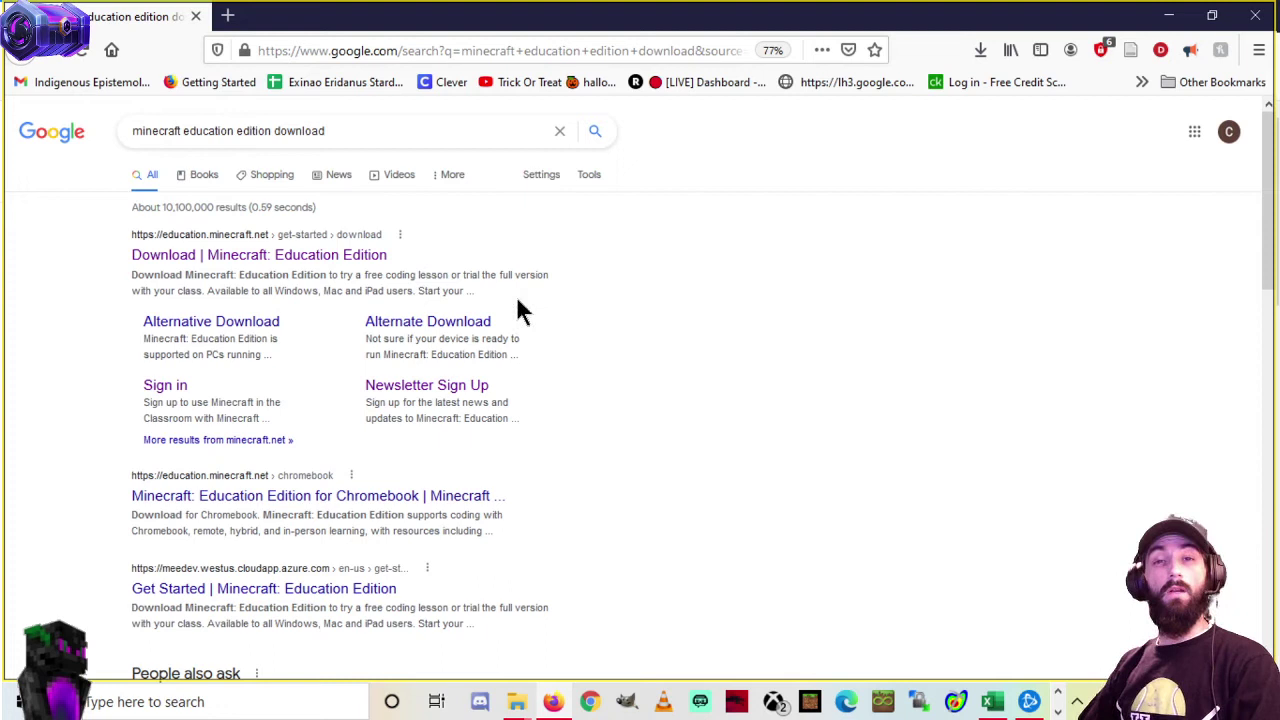
{"action": "left_click", "coordinate": [289, 258]}
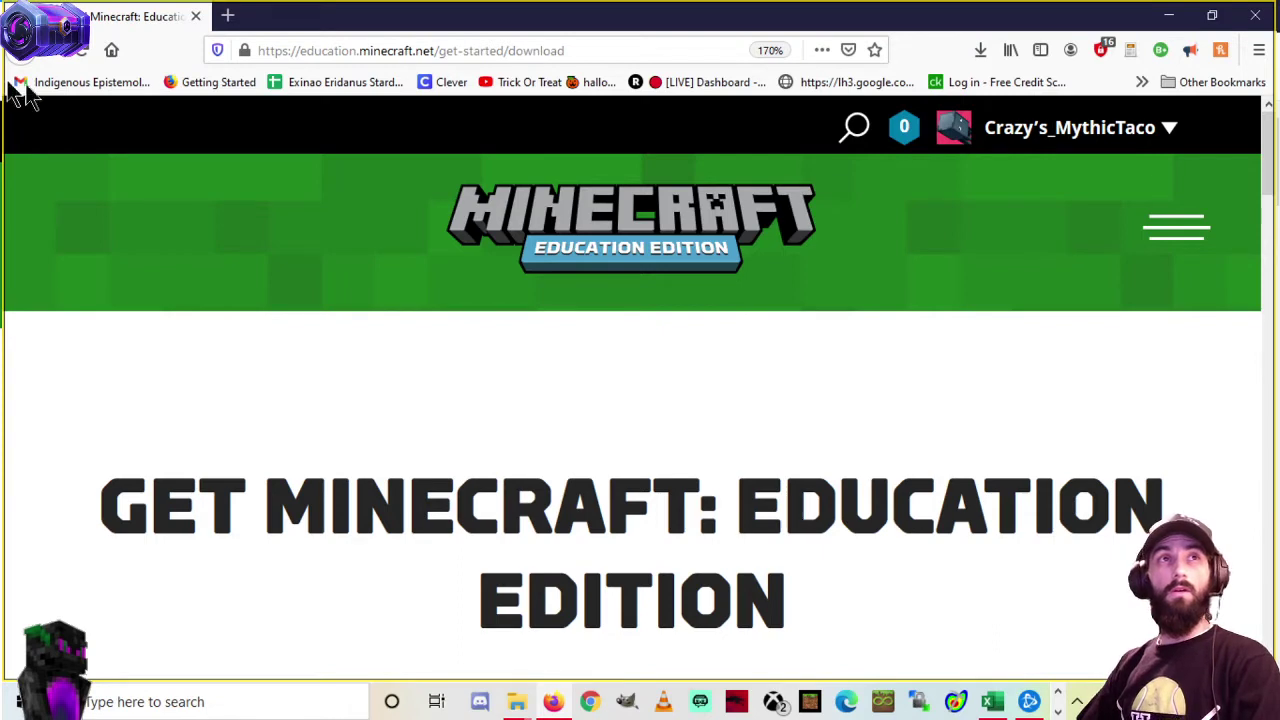
Return to the Google homepage and search 'minecraft education edition download' again.
{"action": "left_click", "coordinate": [40, 58]}
{"action": "left_click", "coordinate": [40, 60]}
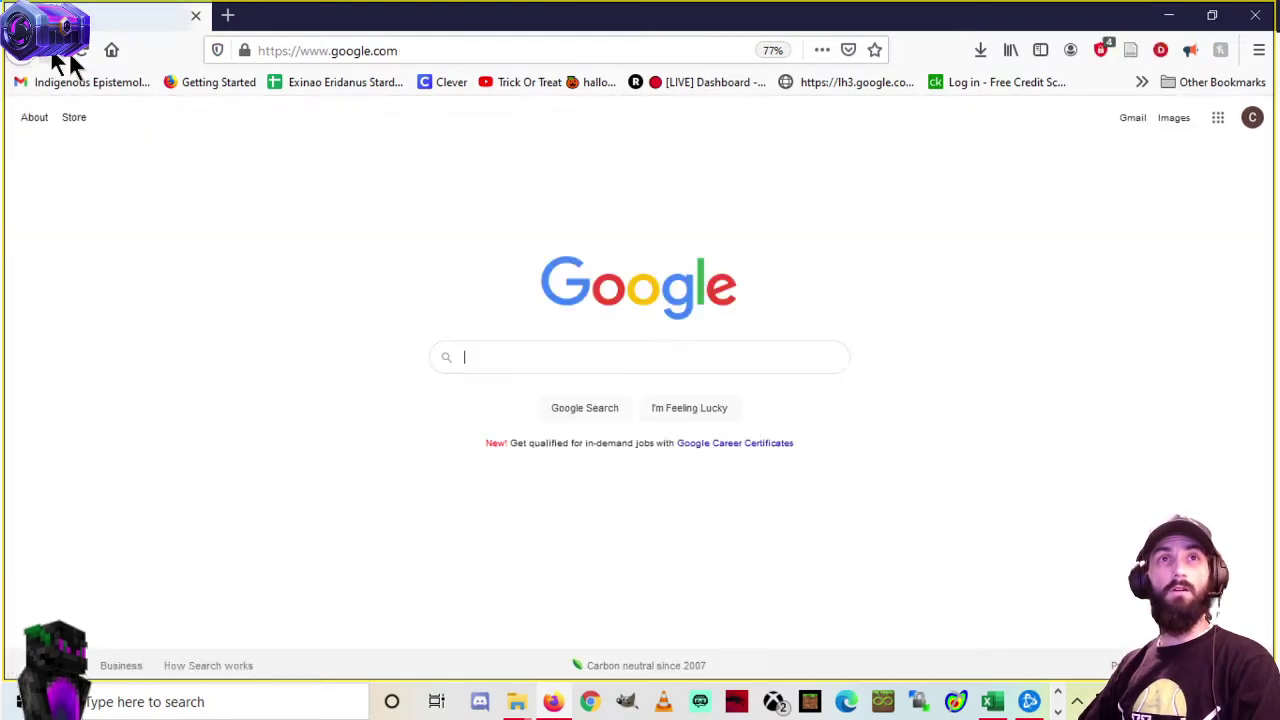
{"action": "type", "text": "minecraft education edition download"}
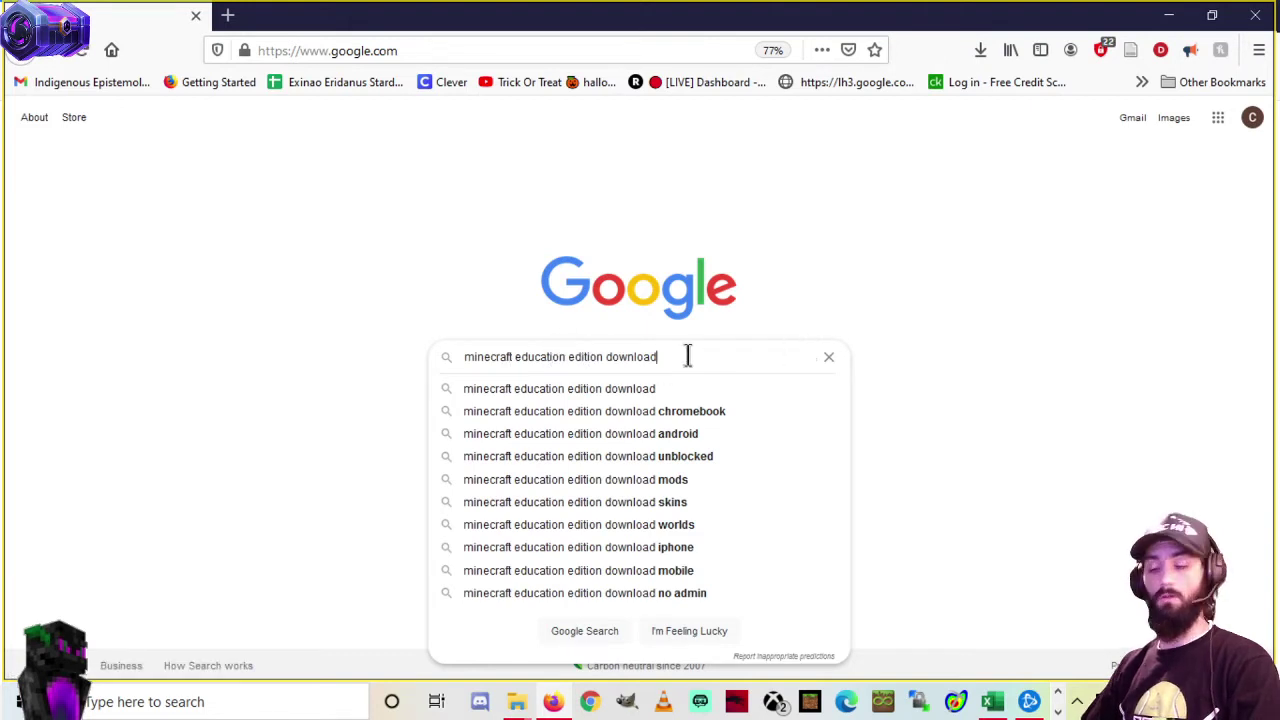
{"action": "key", "text": "Return"}
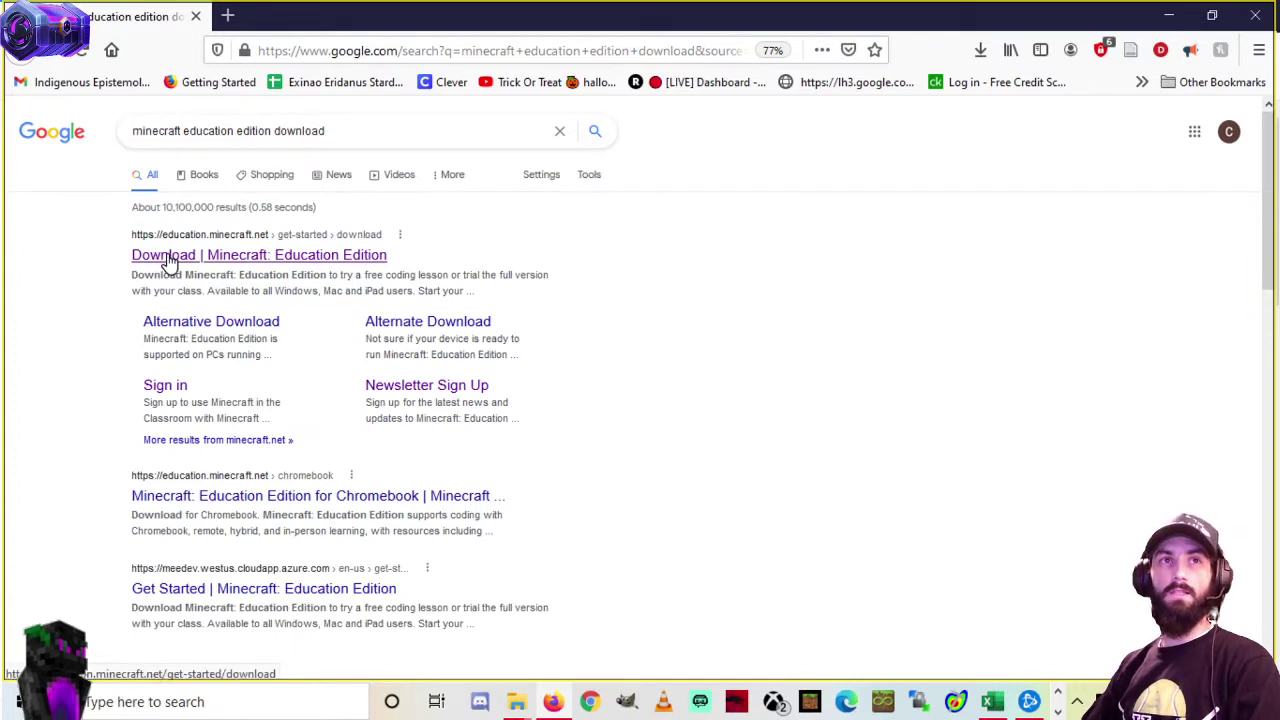
Open the 'Download | Minecraft: Education Edition' page and skim it.
{"action": "left_click", "coordinate": [320, 258]}
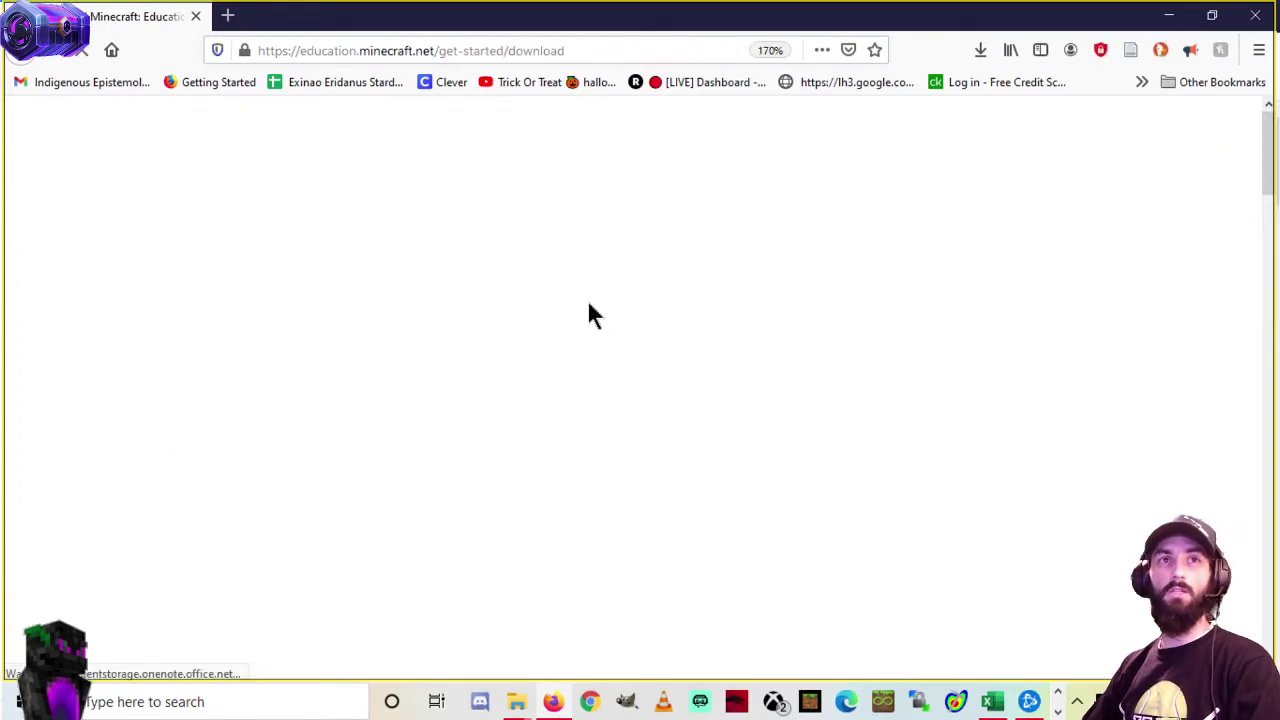
{"action": "scroll", "coordinate": [686, 322], "scroll_direction": "down", "scroll_amount": 3}
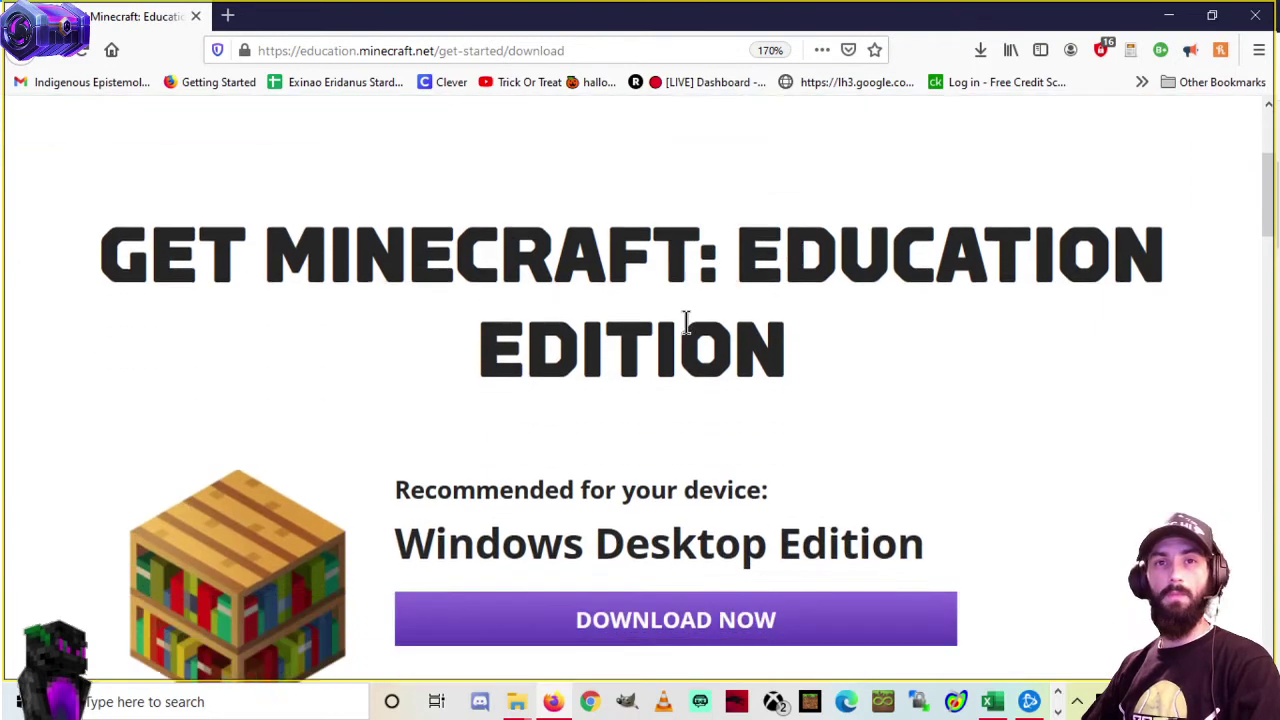
{"action": "scroll", "coordinate": [686, 322], "scroll_direction": "down", "scroll_amount": 2}
{"action": "scroll", "coordinate": [686, 322], "scroll_direction": "up", "scroll_amount": 1}
{"action": "scroll", "coordinate": [700, 350], "scroll_direction": "up", "scroll_amount": 1}
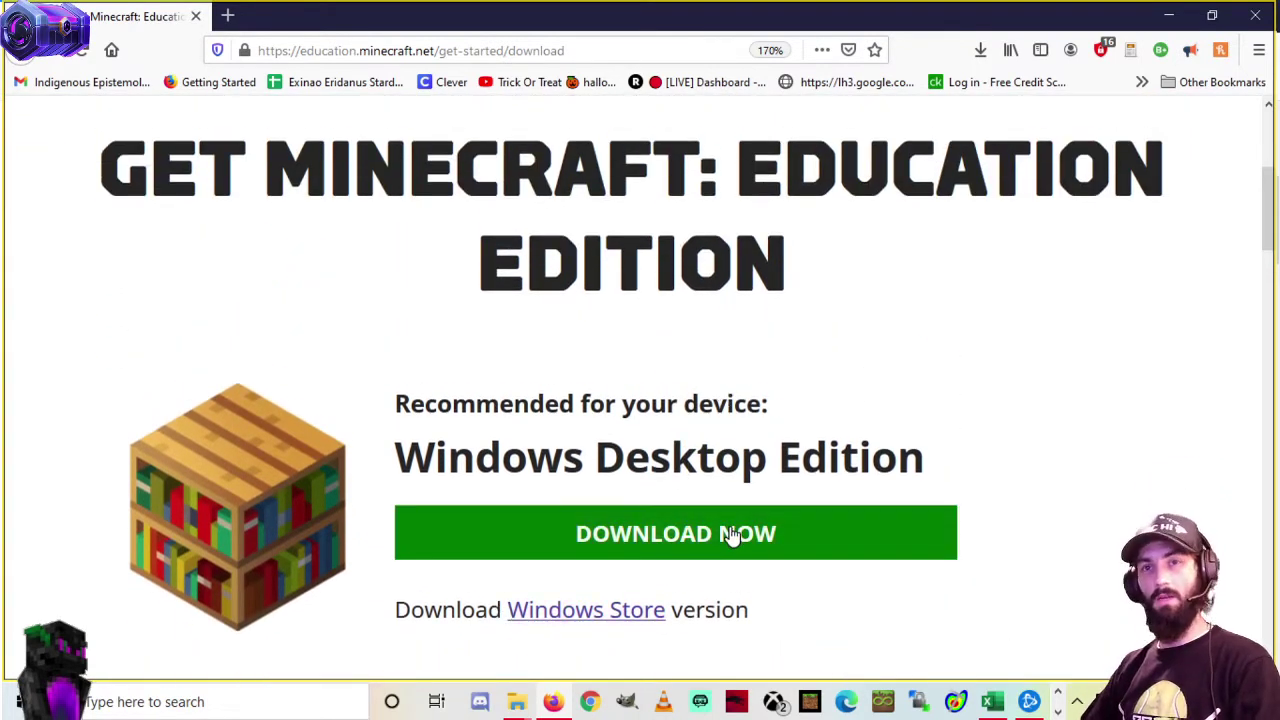
Try the Windows Desktop Edition download and locate the 'Download Windows Store version' line.
{"action": "left_click", "coordinate": [600, 525]}
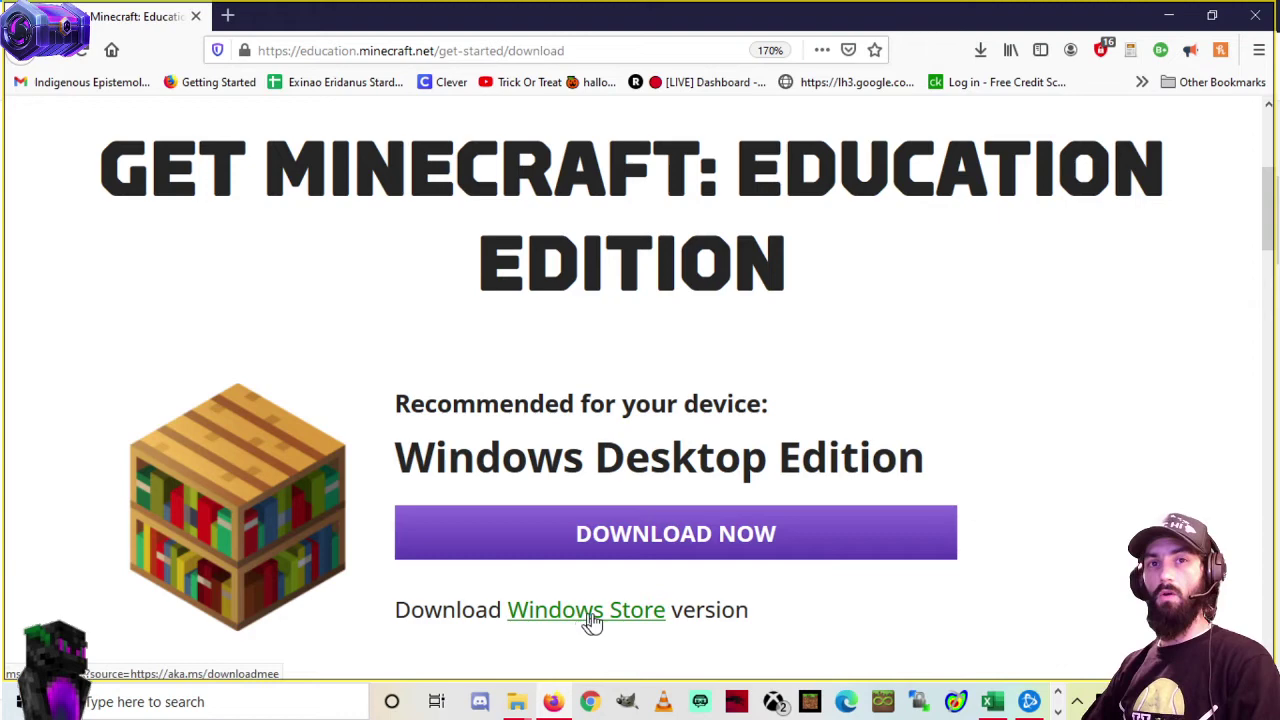
{"action": "scroll", "coordinate": [700, 617], "scroll_direction": "down", "scroll_amount": 1}
{"action": "scroll", "coordinate": [780, 600], "scroll_direction": "up", "scroll_amount": 1}
{"action": "left_click_drag", "start_coordinate": [460, 652], "coordinate": [426, 634]}
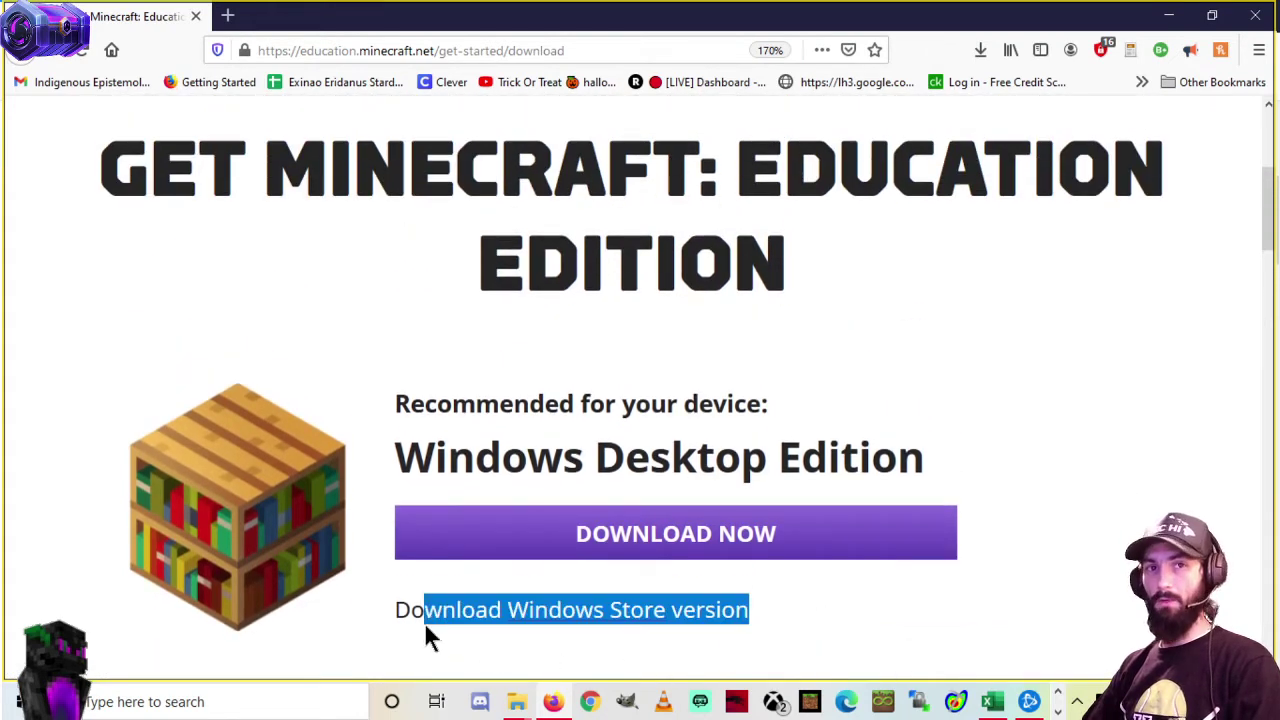
{"action": "left_click", "coordinate": [488, 607]}
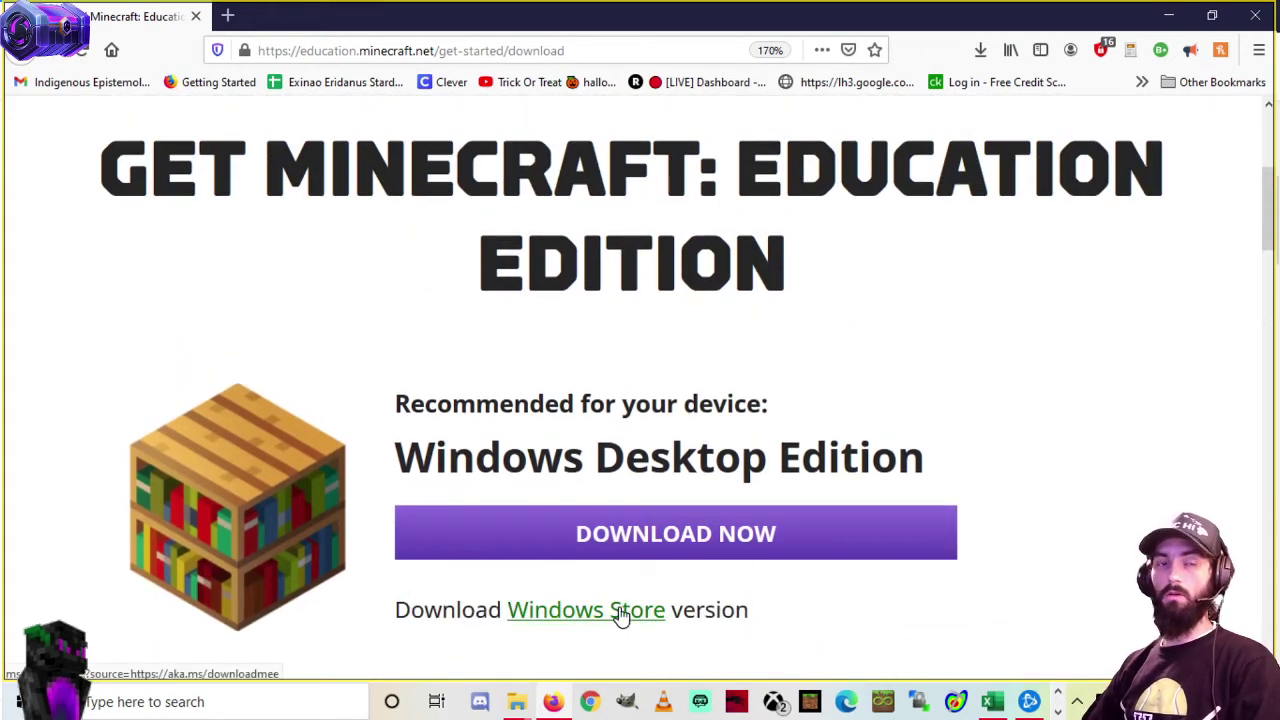
Open the Windows Store version link with App Installer.
{"action": "left_click", "coordinate": [620, 612]}
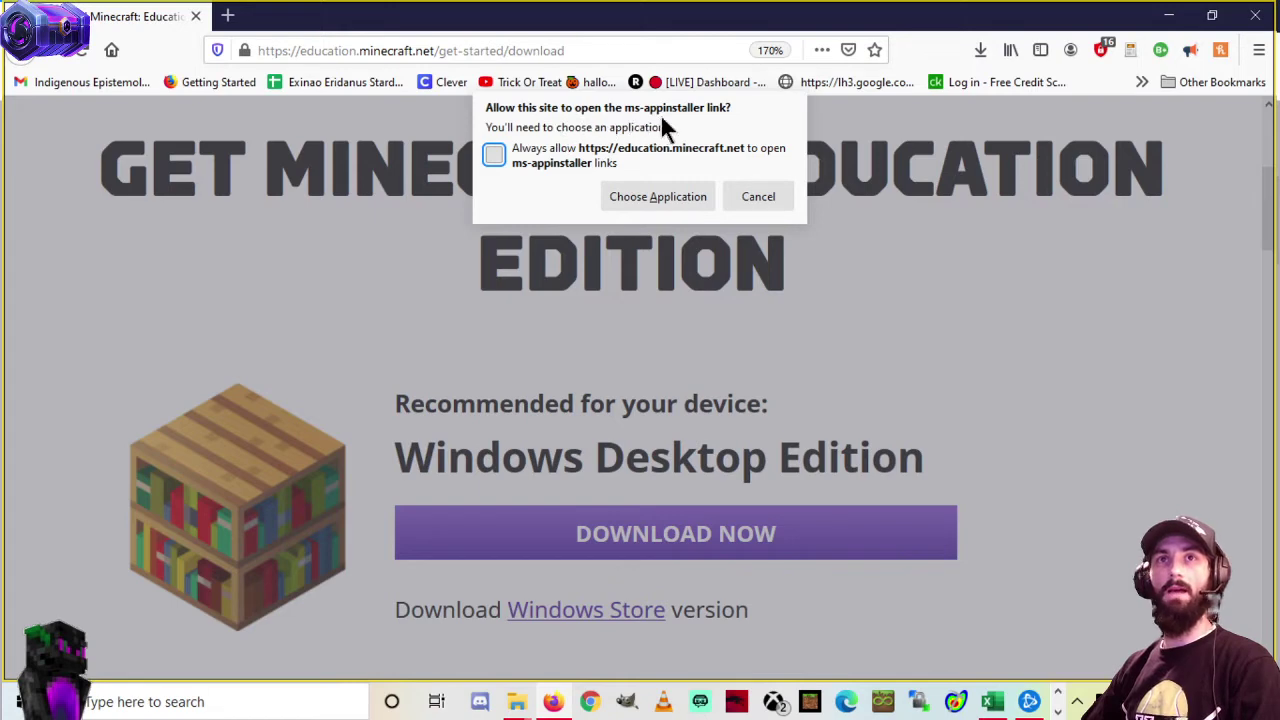
{"action": "left_click", "coordinate": [657, 197]}
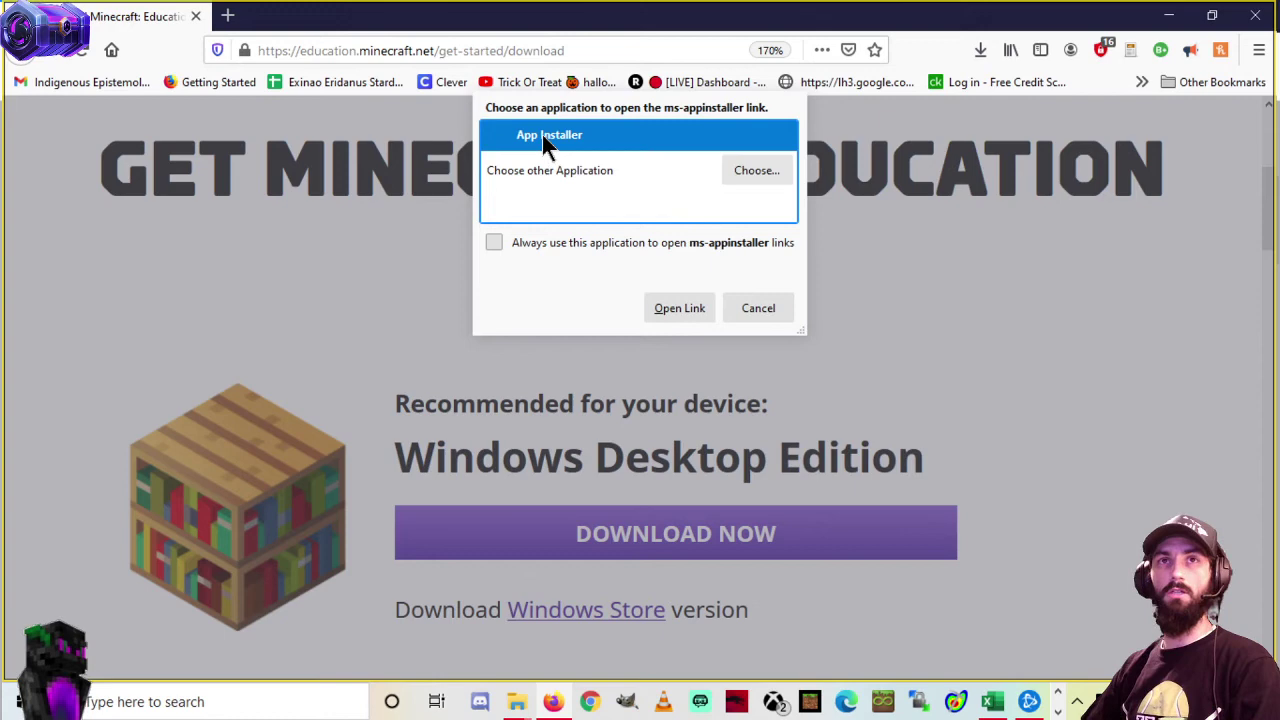
{"action": "left_click", "coordinate": [688, 308]}
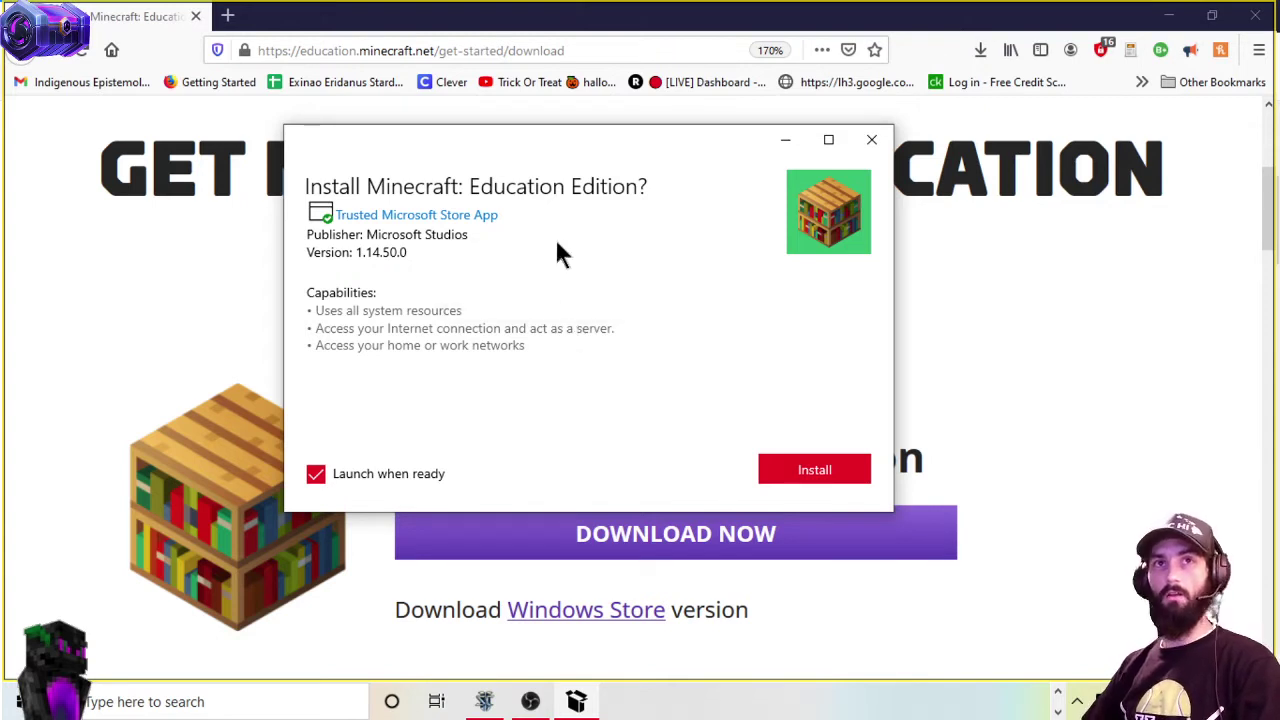
Install Minecraft: Education Edition via App Installer with 'Launch when ready' on.
{"action": "left_click_drag", "start_coordinate": [536, 147], "coordinate": [570, 155]}
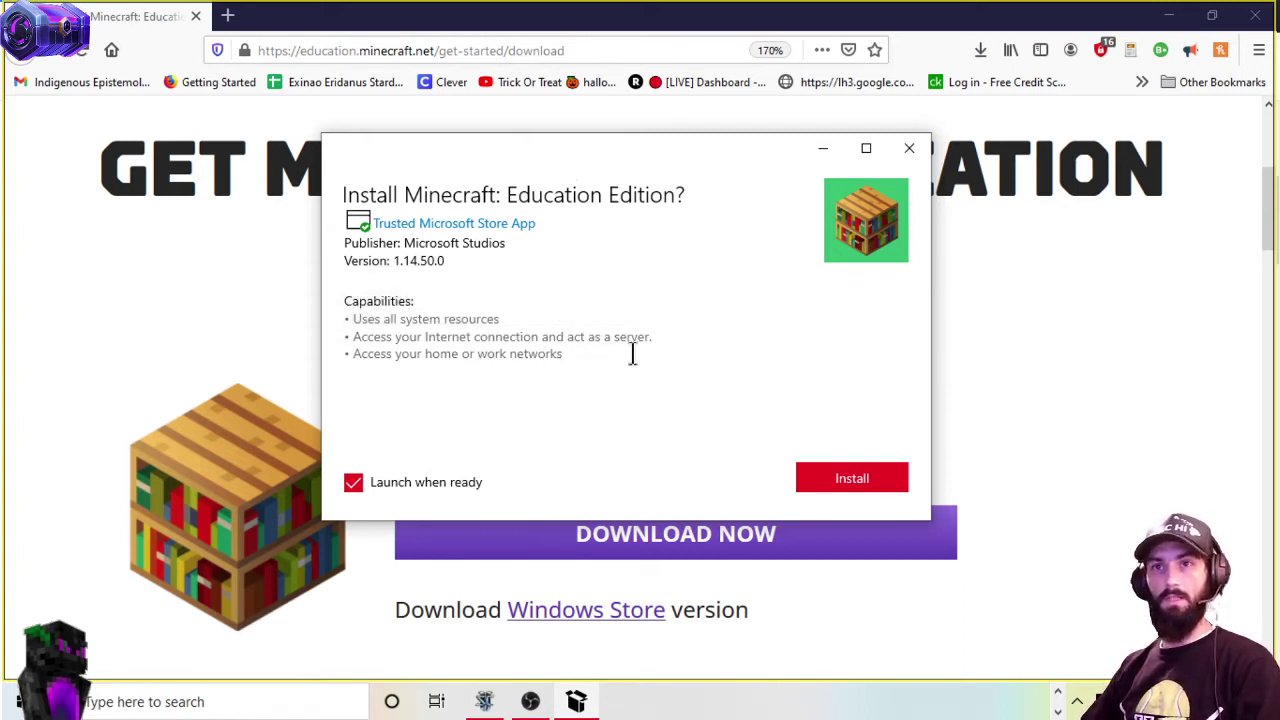
{"action": "mouse_move", "coordinate": [497, 336]}
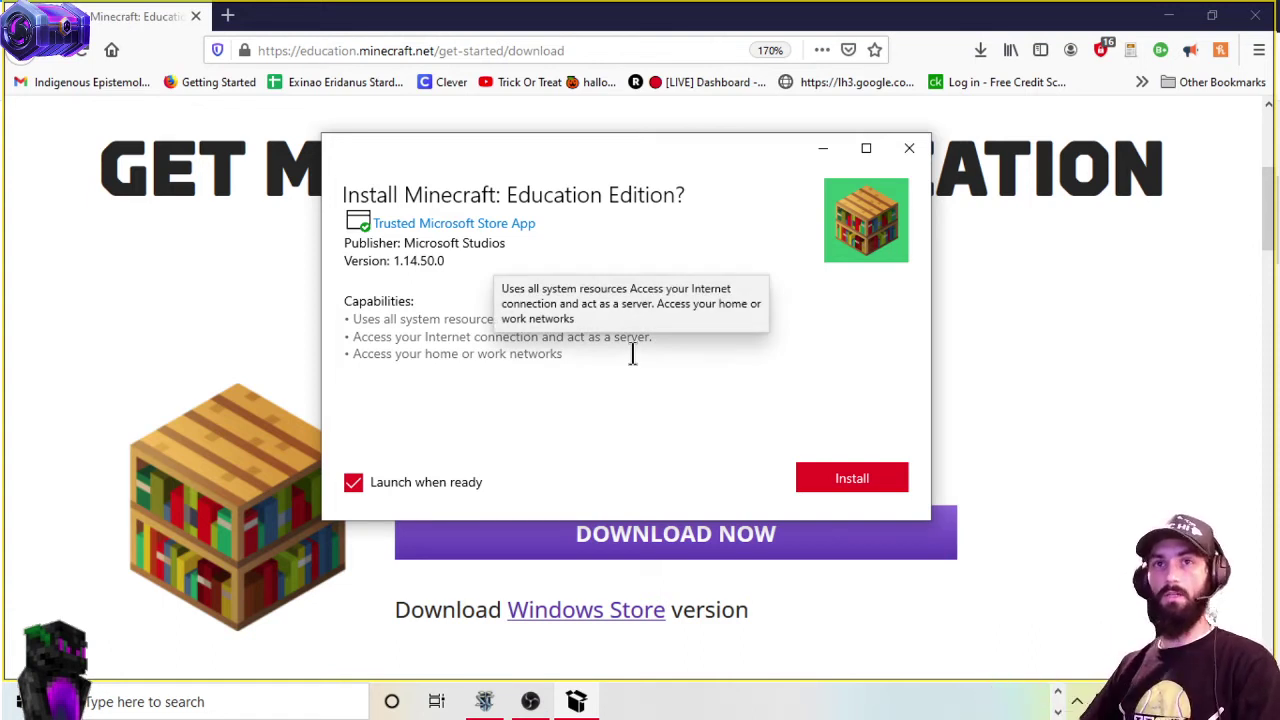
{"action": "left_click_drag", "start_coordinate": [447, 163], "coordinate": [497, 167]}
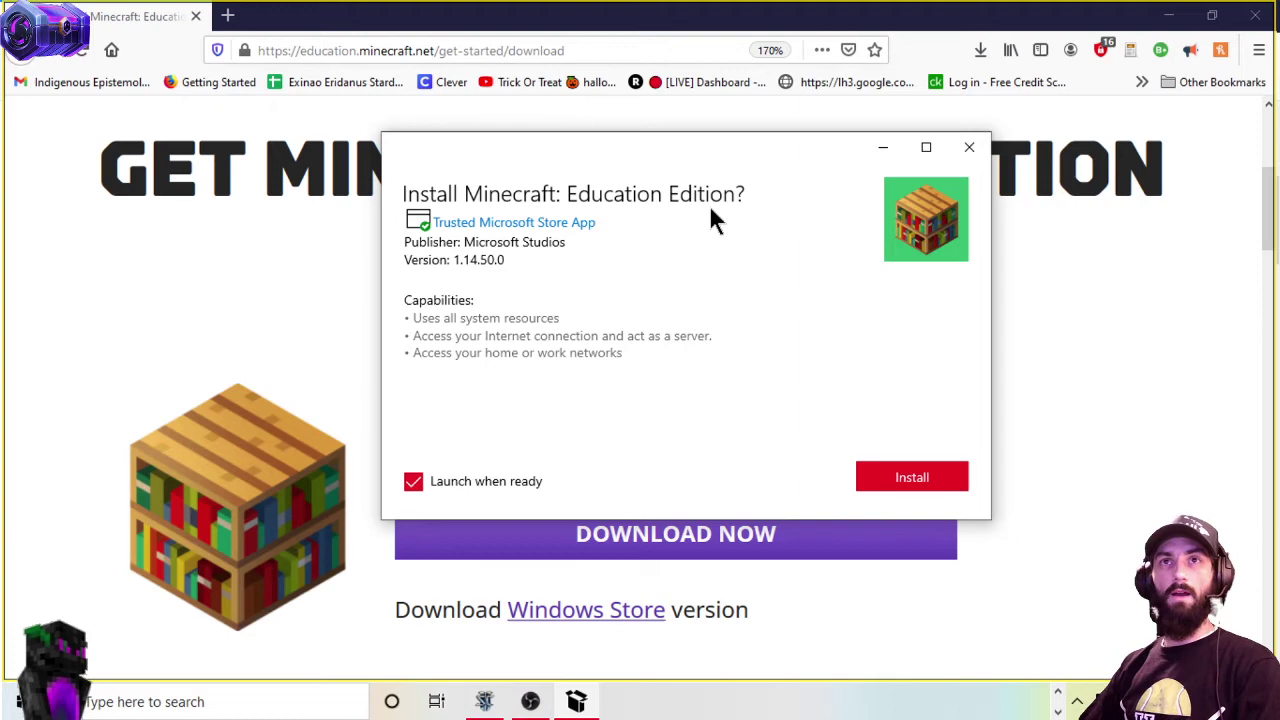
{"action": "left_click", "coordinate": [899, 474]}
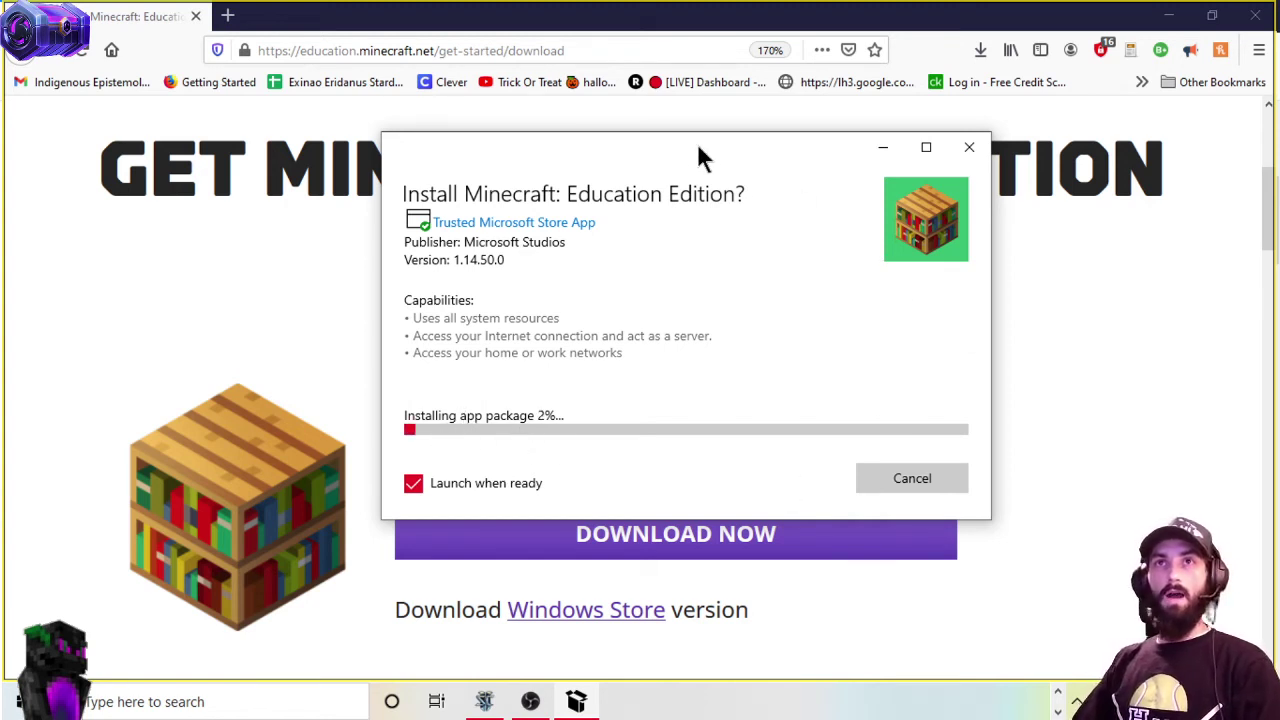
{"action": "mouse_move", "coordinate": [703, 158]}
{"action": "left_mouse_down"}
{"action": "mouse_move", "coordinate": [886, 116]}
{"action": "mouse_move", "coordinate": [863, 53]}
{"action": "left_mouse_up"}
{"action": "scroll", "coordinate": [1057, 553], "scroll_direction": "down", "scroll_amount": 2}
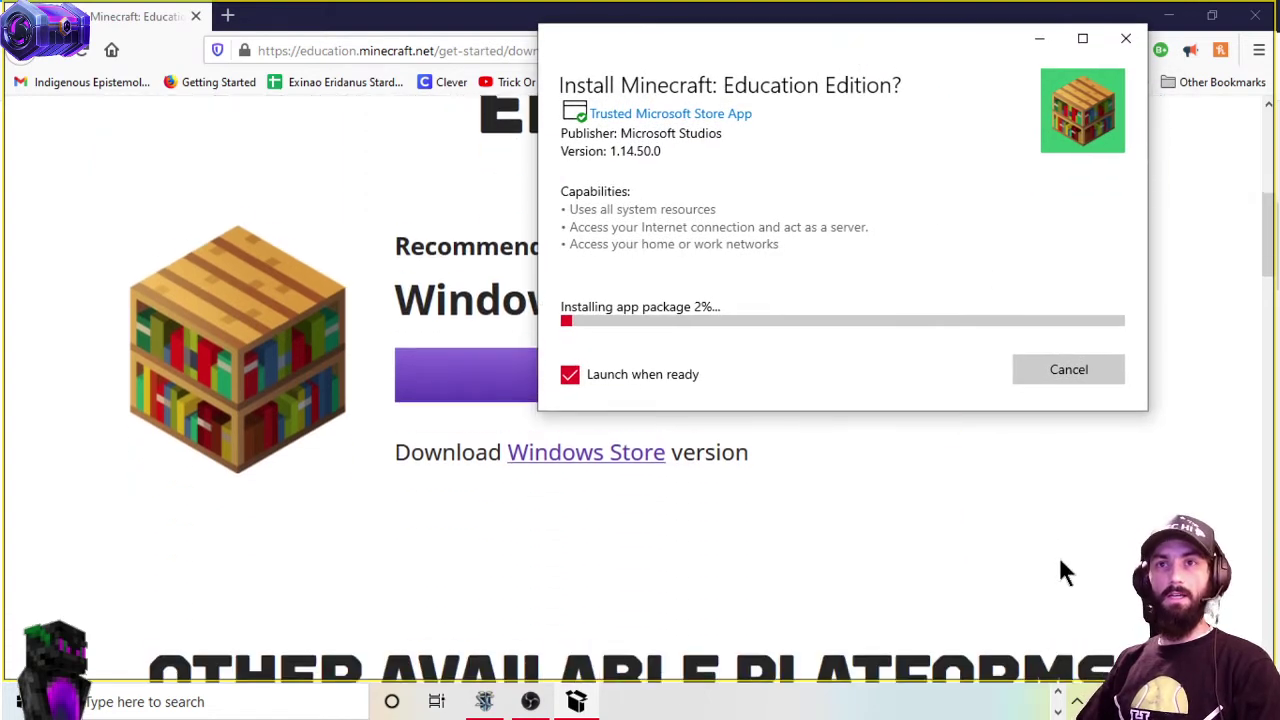
{"action": "scroll", "coordinate": [1057, 553], "scroll_direction": "up", "scroll_amount": 2}
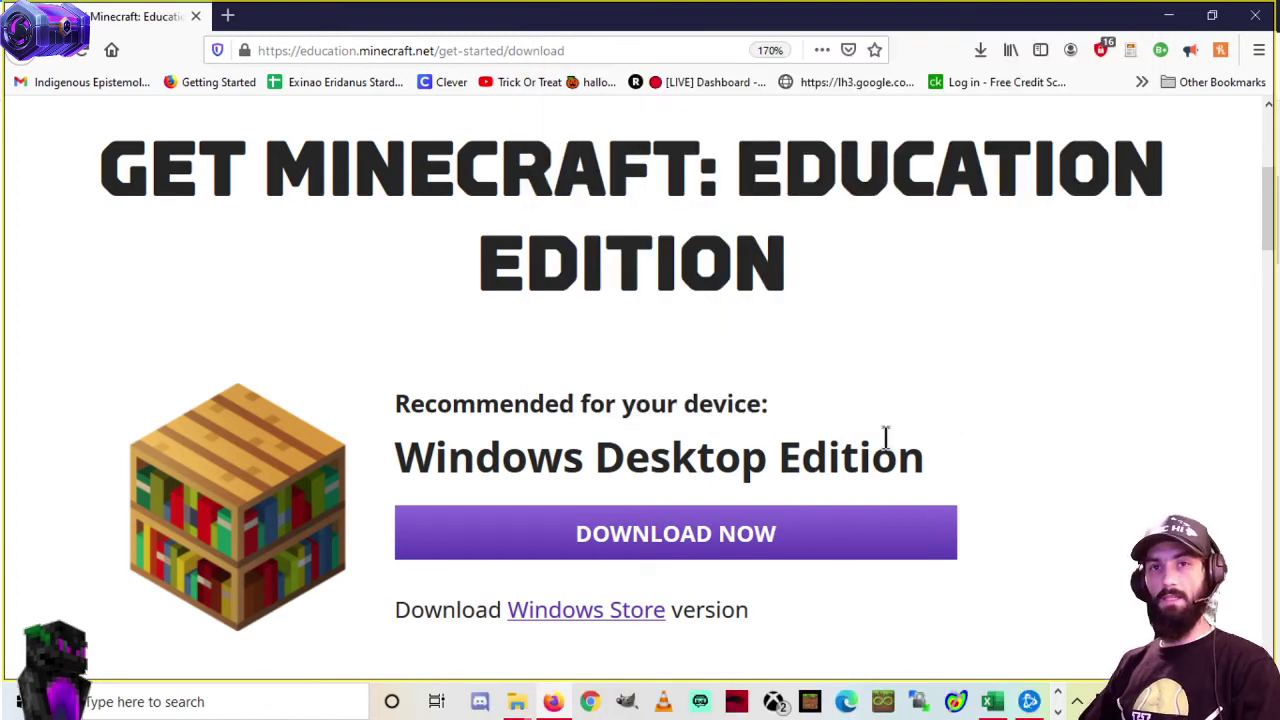
{"action": "scroll", "coordinate": [710, 455], "scroll_direction": "down", "scroll_amount": 2}
{"action": "scroll", "coordinate": [705, 445], "scroll_direction": "up", "scroll_amount": 2}
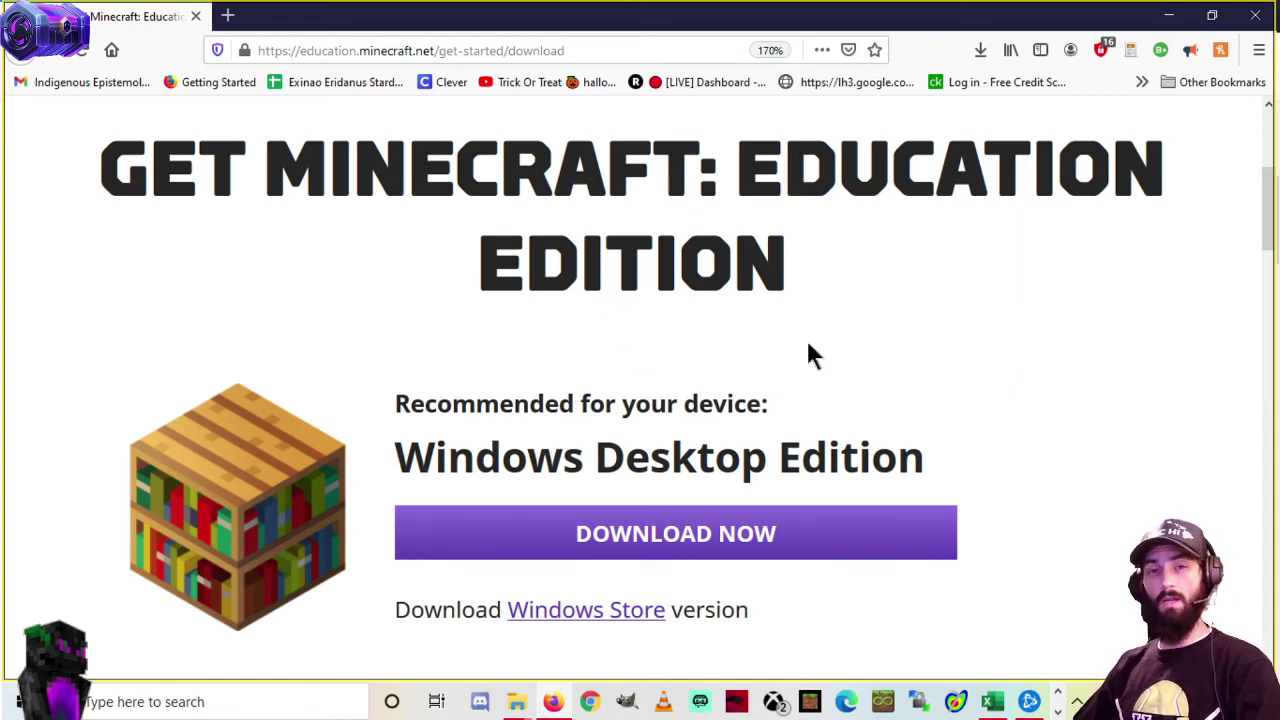
{"action": "left_click", "coordinate": [674, 534]}
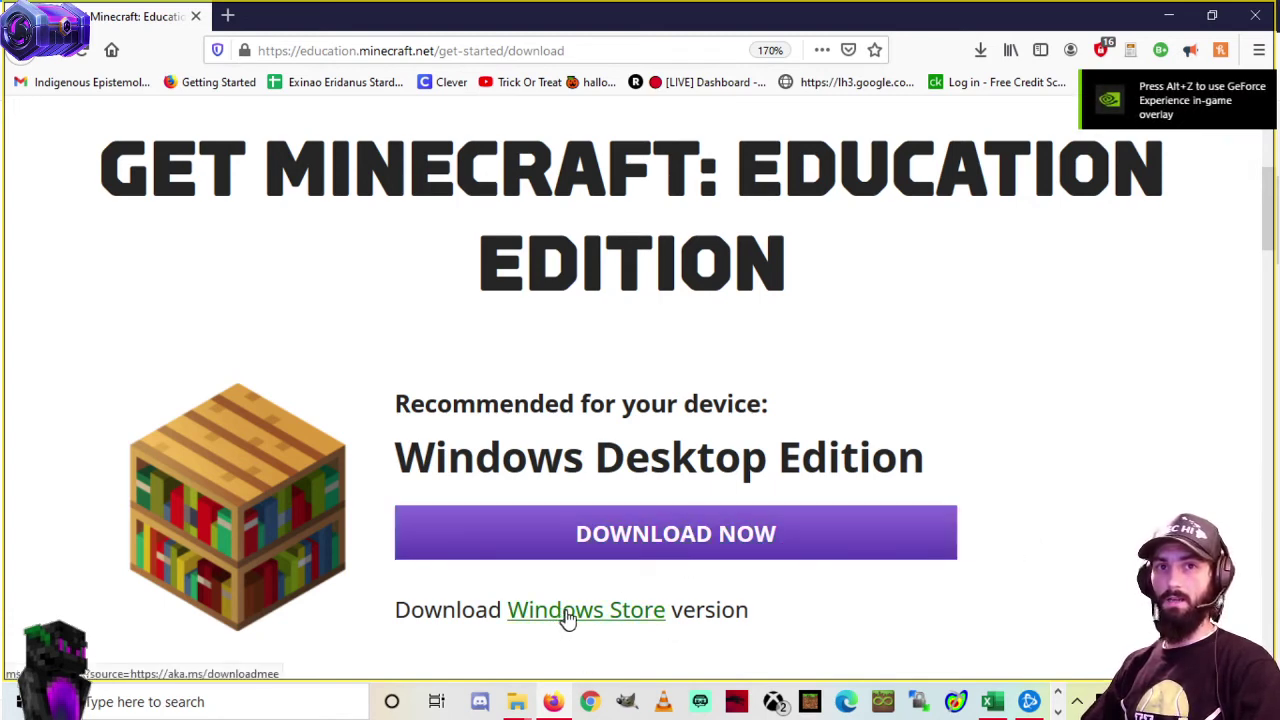
{"action": "left_click_drag", "start_coordinate": [790, 627], "coordinate": [396, 612]}
{"action": "left_click", "coordinate": [603, 646]}
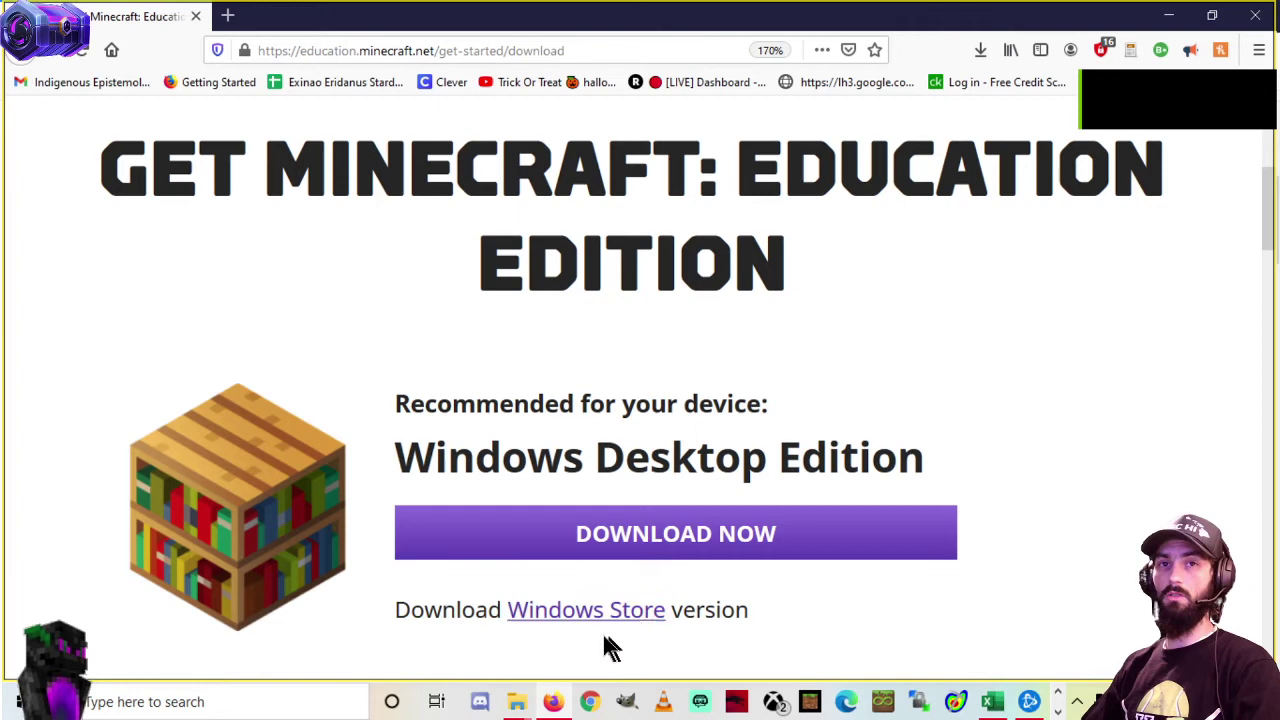
{"action": "scroll", "coordinate": [755, 588], "scroll_direction": "down", "scroll_amount": 2}
{"action": "scroll", "coordinate": [700, 540], "scroll_direction": "down", "scroll_amount": 2}
{"action": "scroll", "coordinate": [560, 437], "scroll_direction": "down", "scroll_amount": 2}
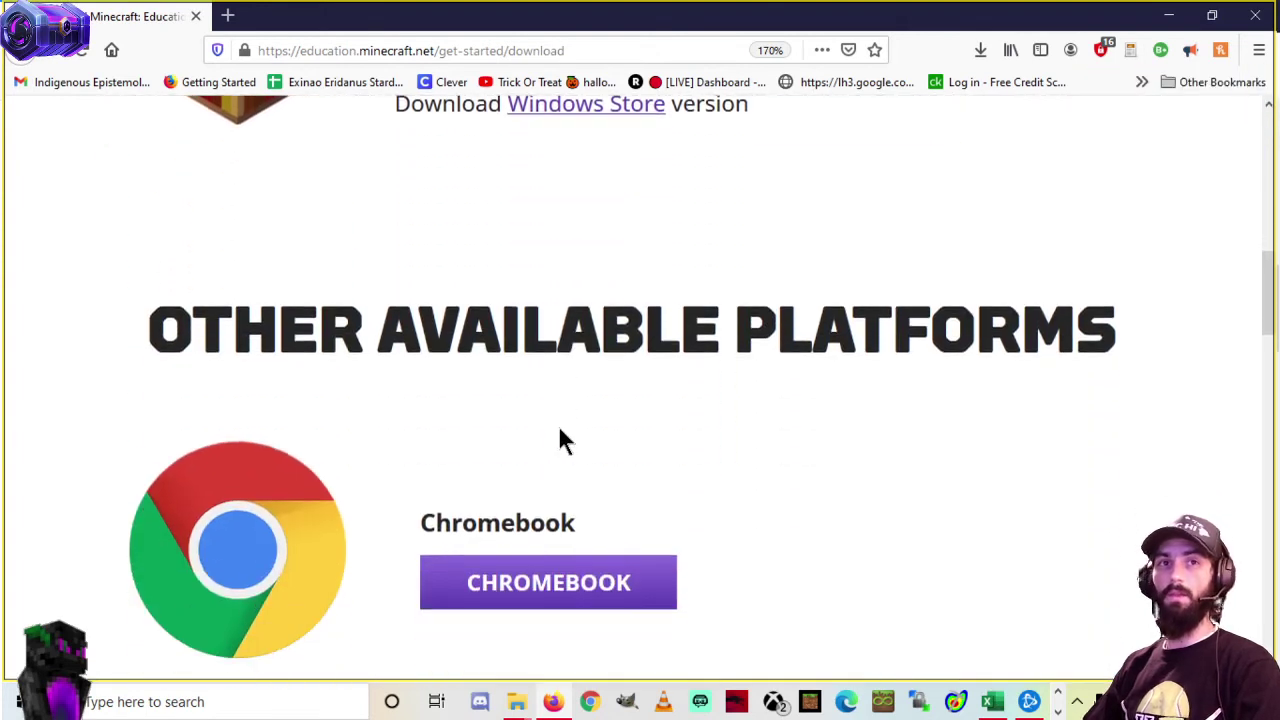
{"action": "left_click_drag", "start_coordinate": [190, 330], "coordinate": [806, 428]}
{"action": "scroll", "coordinate": [900, 450], "scroll_direction": "down", "scroll_amount": 3}
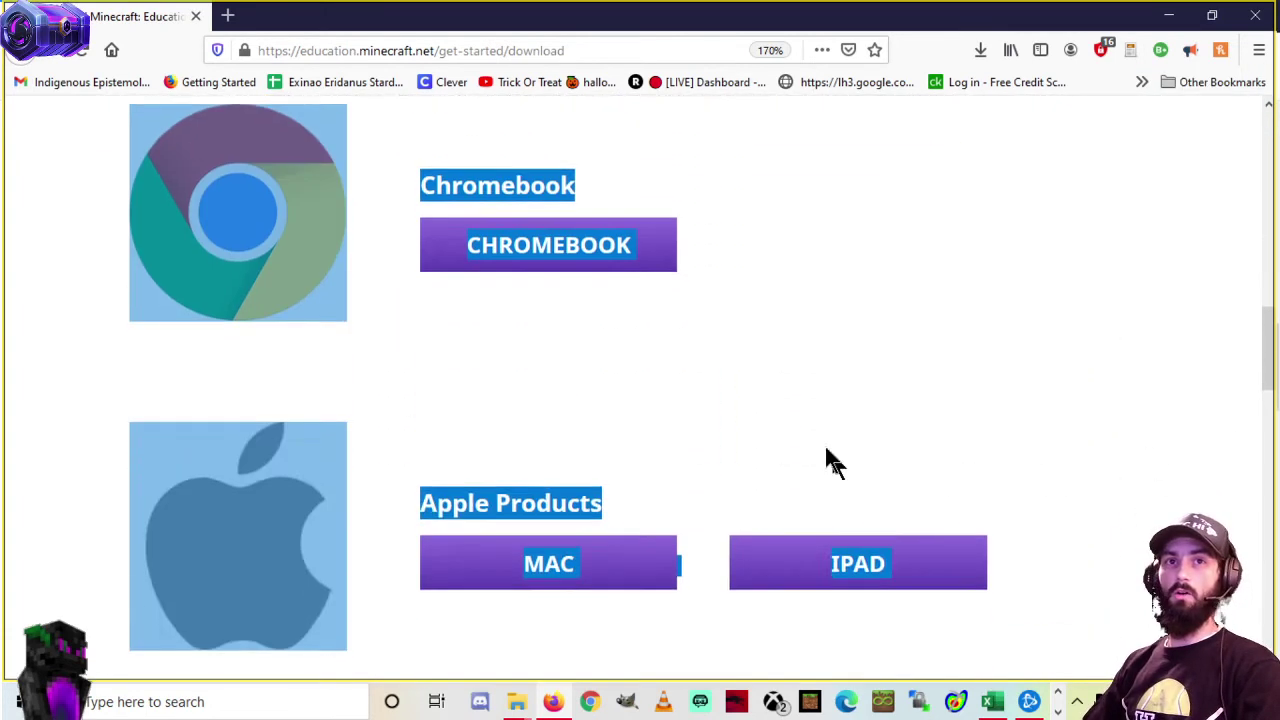
{"action": "left_click_drag", "start_coordinate": [24, 606], "coordinate": [316, 396]}
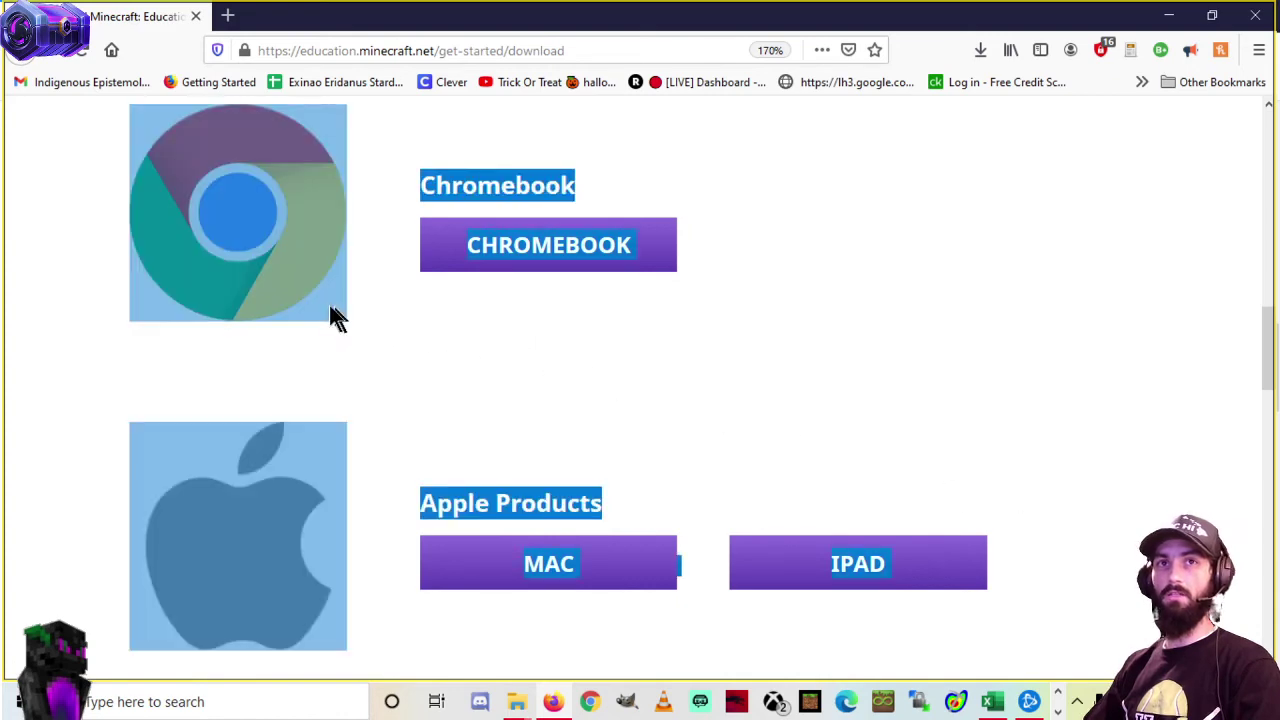
{"action": "scroll", "coordinate": [320, 380], "scroll_direction": "up", "scroll_amount": 3}
{"action": "mouse_move", "coordinate": [149, 329]}
{"action": "left_mouse_down"}
{"action": "mouse_move", "coordinate": [786, 403]}
{"action": "mouse_move", "coordinate": [1125, 585]}
{"action": "left_mouse_up"}
{"action": "scroll", "coordinate": [786, 403], "scroll_direction": "down", "scroll_amount": 3}
{"action": "left_click", "coordinate": [1125, 585]}
{"action": "left_click_drag", "start_coordinate": [1114, 628], "coordinate": [517, 386]}
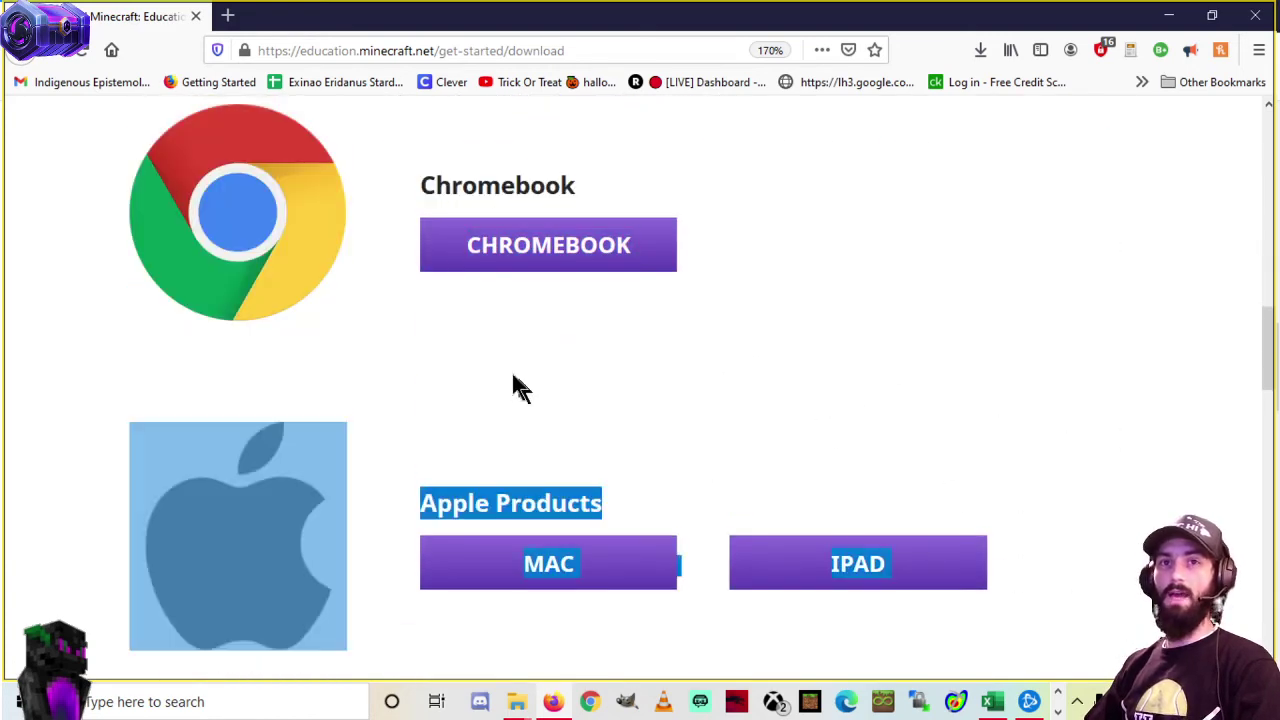
{"action": "scroll", "coordinate": [403, 410], "scroll_direction": "up", "scroll_amount": 3}
{"action": "left_click_drag", "start_coordinate": [392, 402], "coordinate": [149, 349]}
{"action": "scroll", "coordinate": [737, 366], "scroll_direction": "up", "scroll_amount": 2}
{"action": "left_click", "coordinate": [901, 373]}
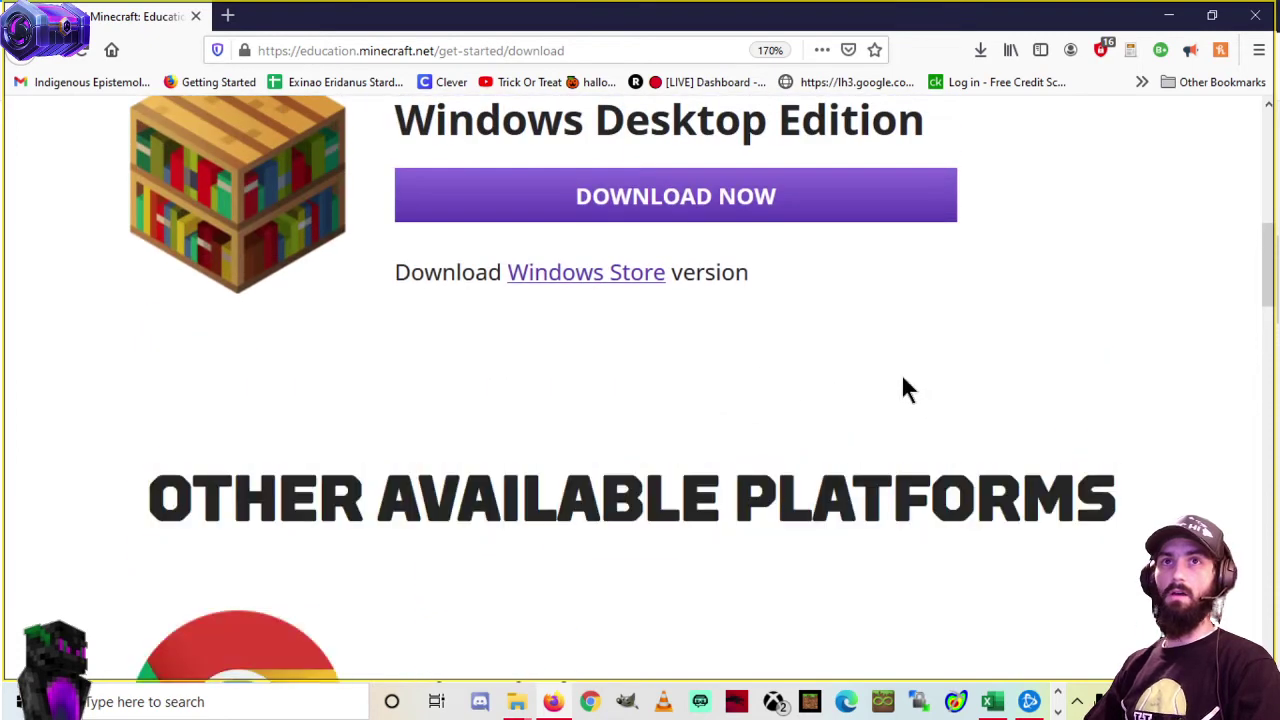
{"action": "scroll", "coordinate": [901, 373], "scroll_direction": "up", "scroll_amount": 3}
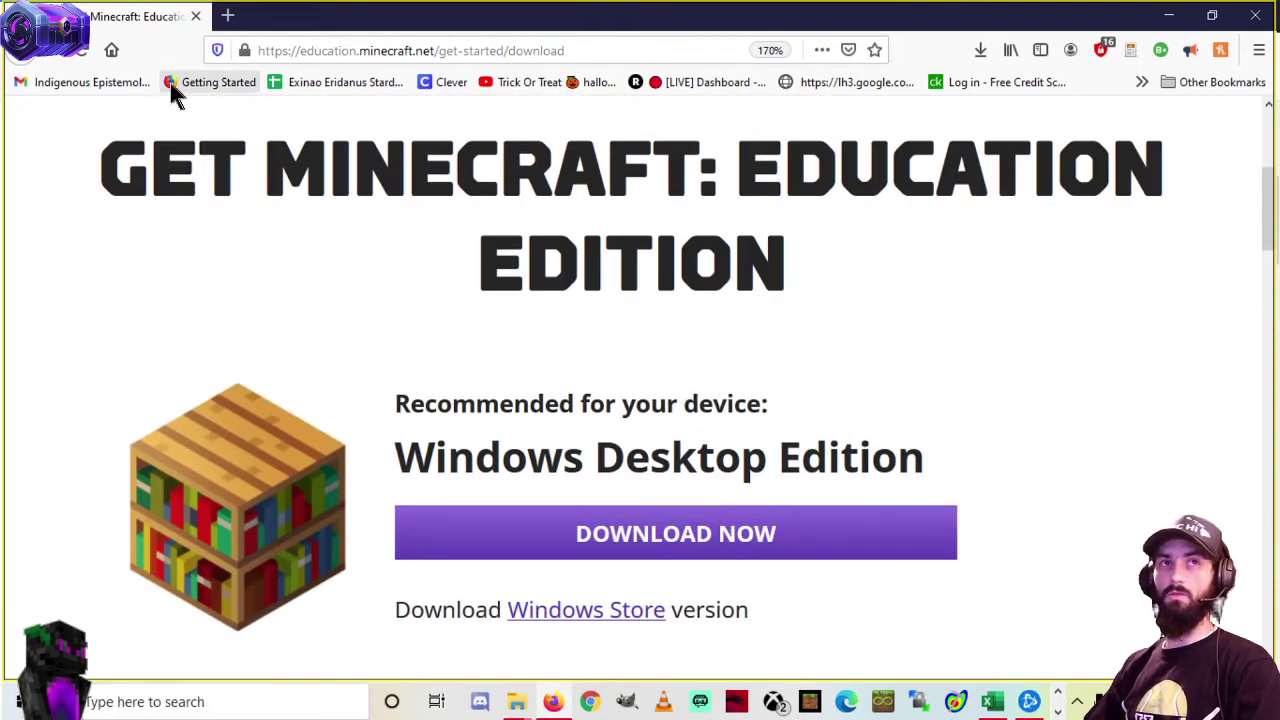
{"action": "mouse_move", "coordinate": [150, 170]}
{"action": "left_mouse_down"}
{"action": "mouse_move", "coordinate": [495, 272]}
{"action": "mouse_move", "coordinate": [1086, 491]}
{"action": "left_mouse_up"}
{"action": "left_click", "coordinate": [1086, 491]}
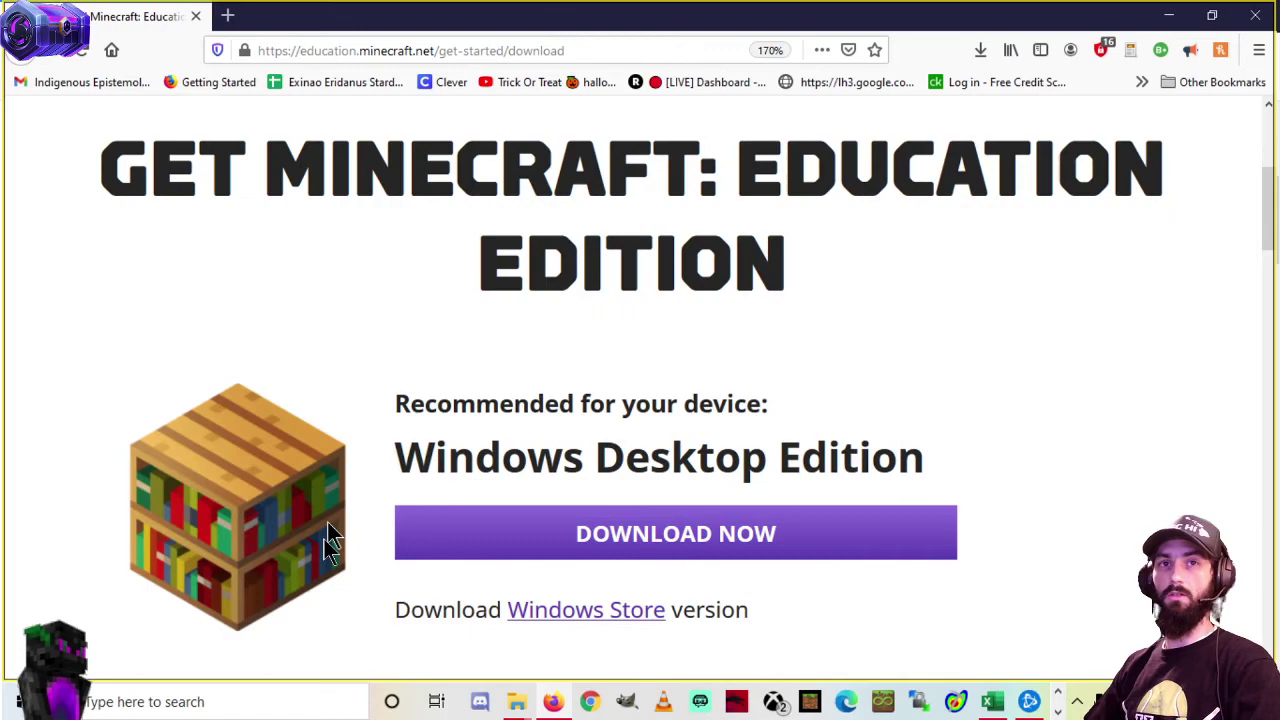
Bring the Minecraft: Education Edition window to the front and maximize it.
{"action": "key", "text": "alt+Tab"}
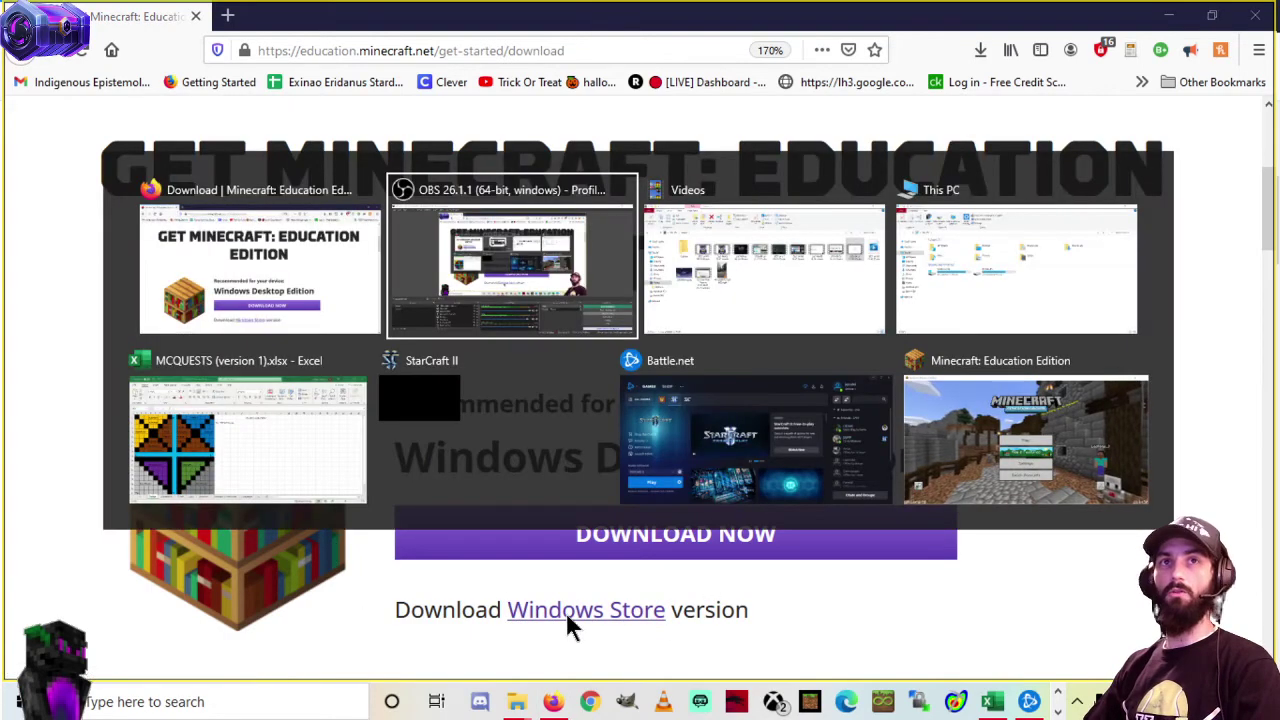
{"action": "key", "text": "Escape"}
{"action": "left_click", "coordinate": [576, 702]}
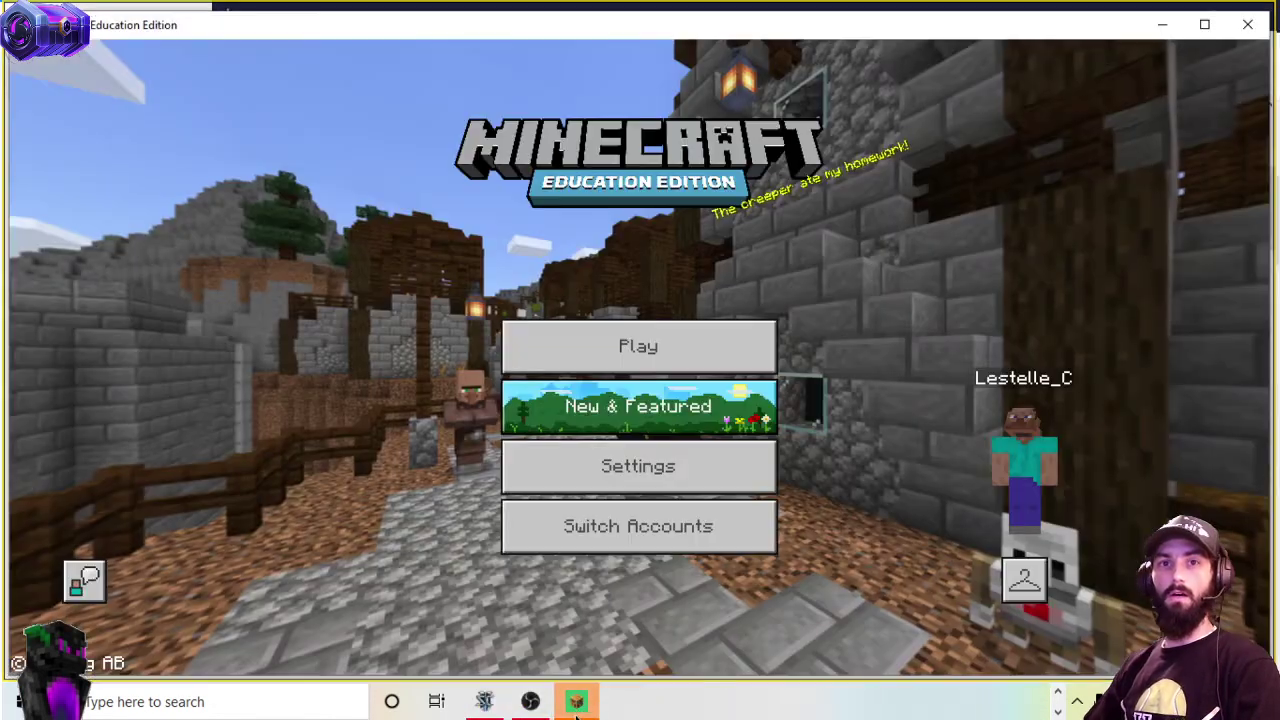
{"action": "double_click", "coordinate": [451, 30]}
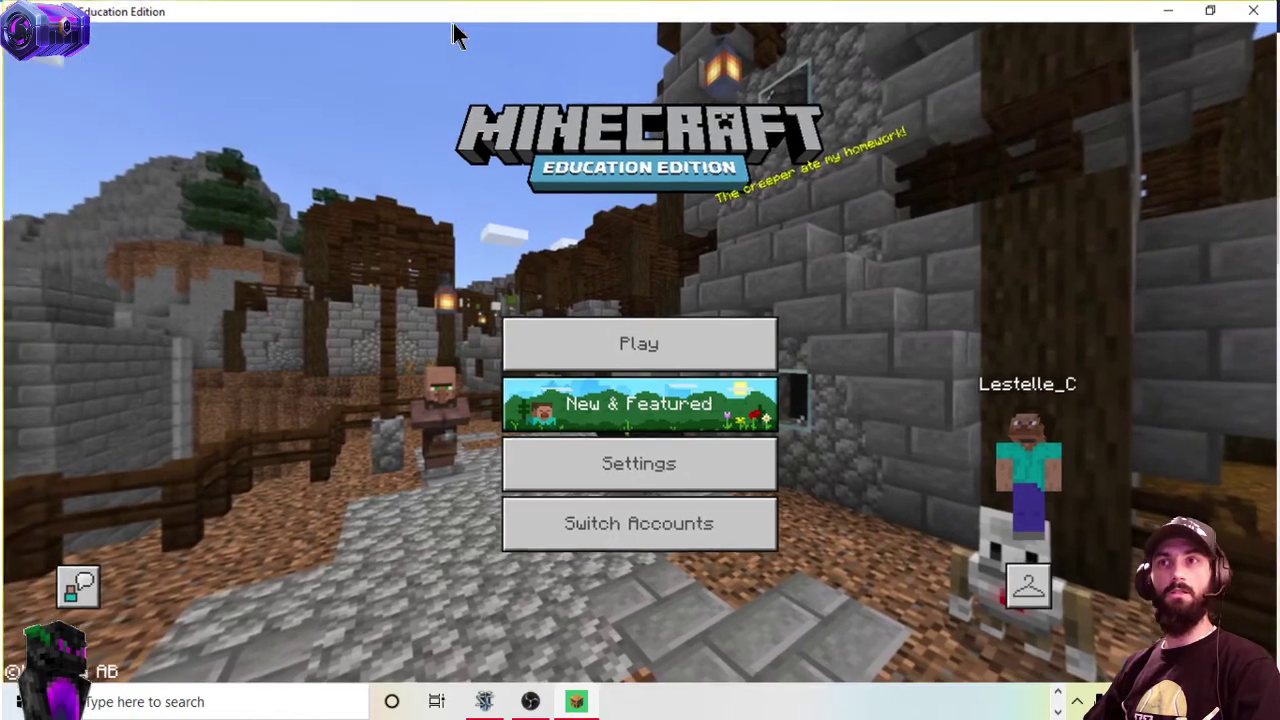
Confirm the Play > View My Worlds list is empty, then bring up the exit prompt.
{"action": "left_click", "coordinate": [648, 343]}
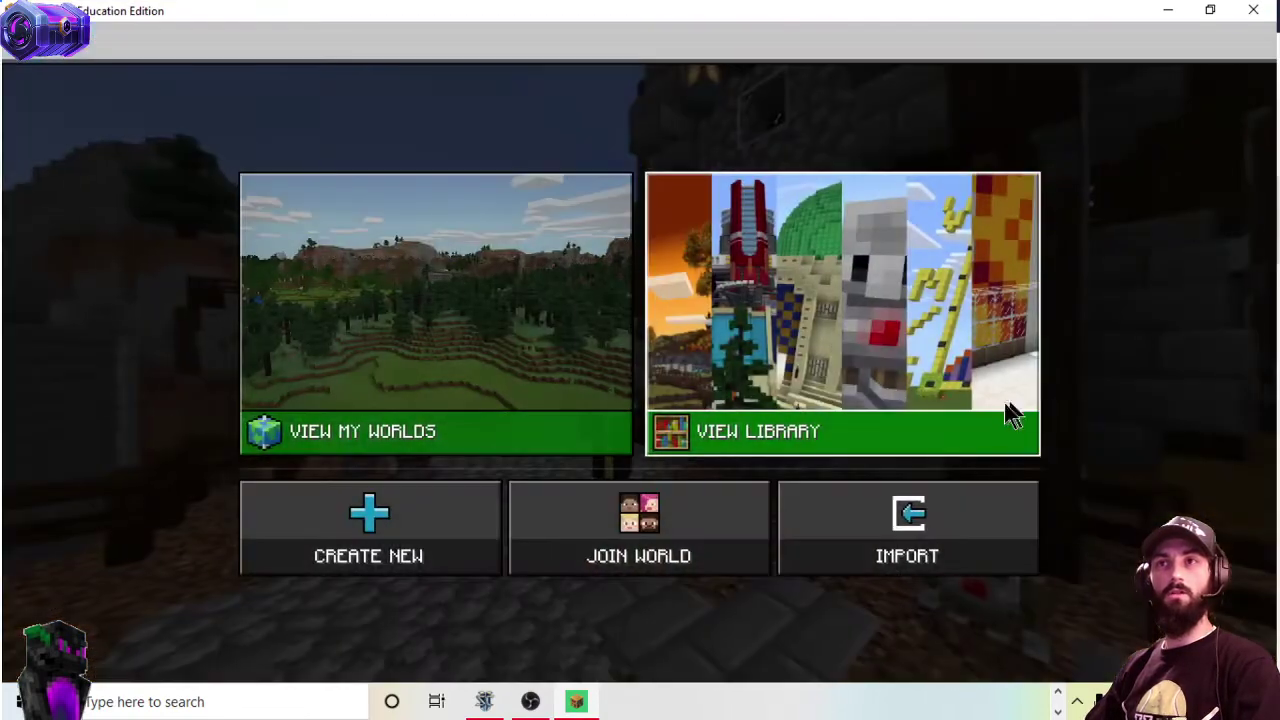
{"action": "left_click", "coordinate": [580, 312]}
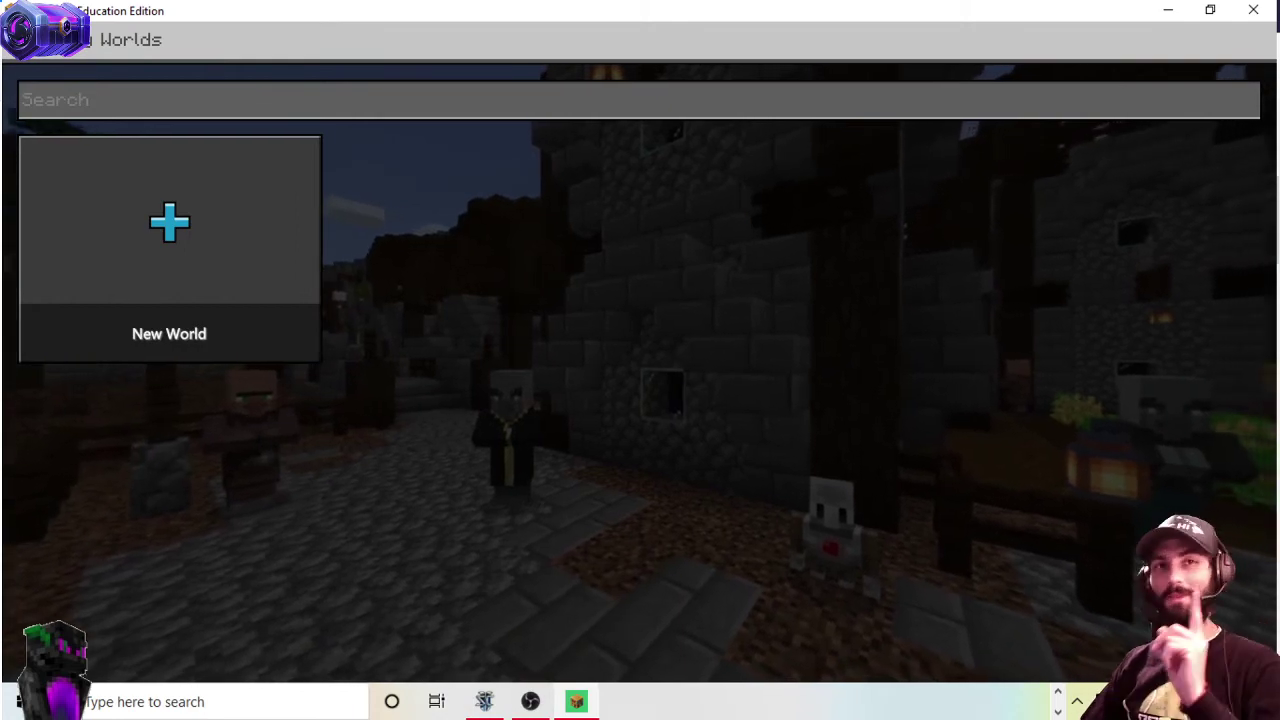
{"action": "left_click", "coordinate": [32, 48]}
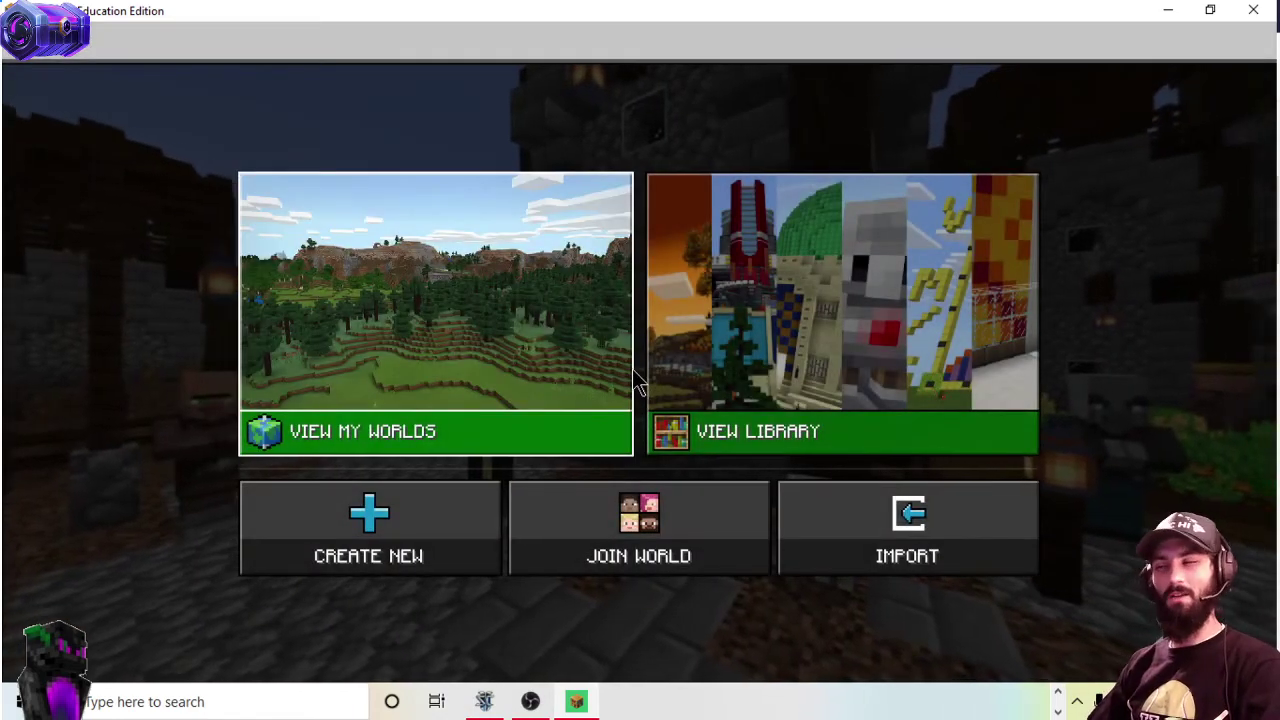
{"action": "key", "text": "Escape"}
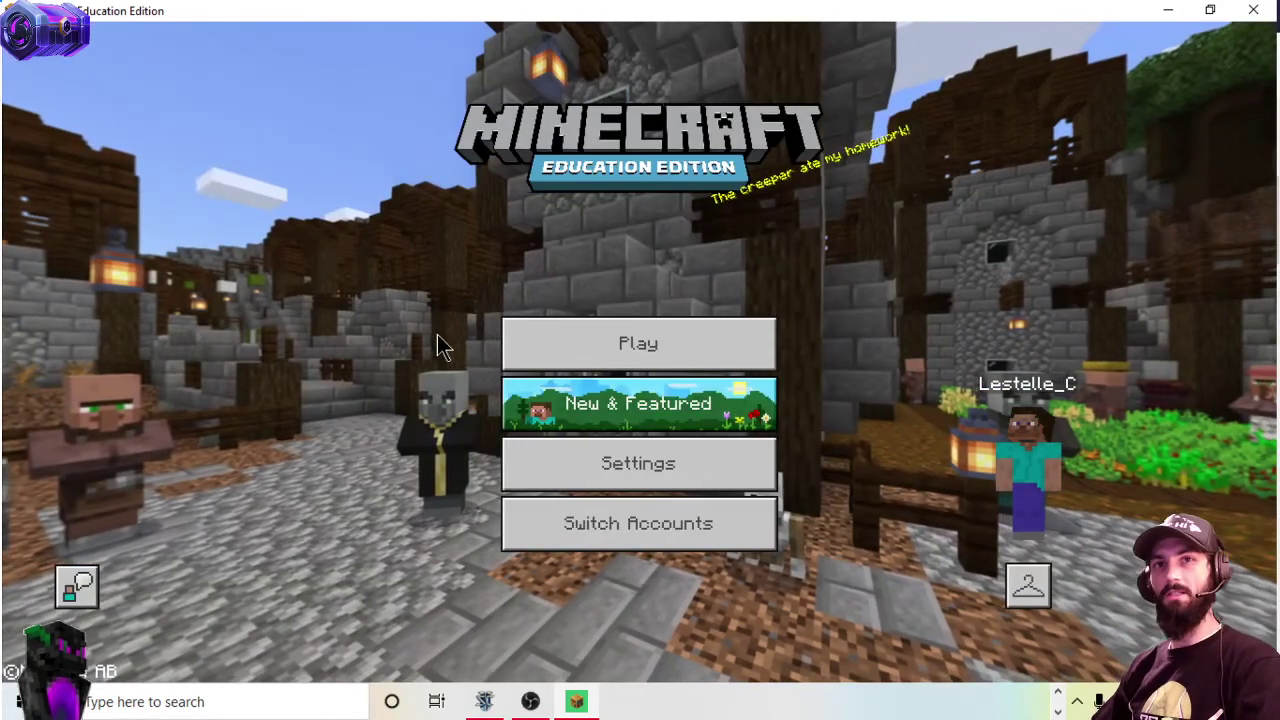
{"action": "key", "text": "Escape"}
{"action": "key", "text": "Escape"}
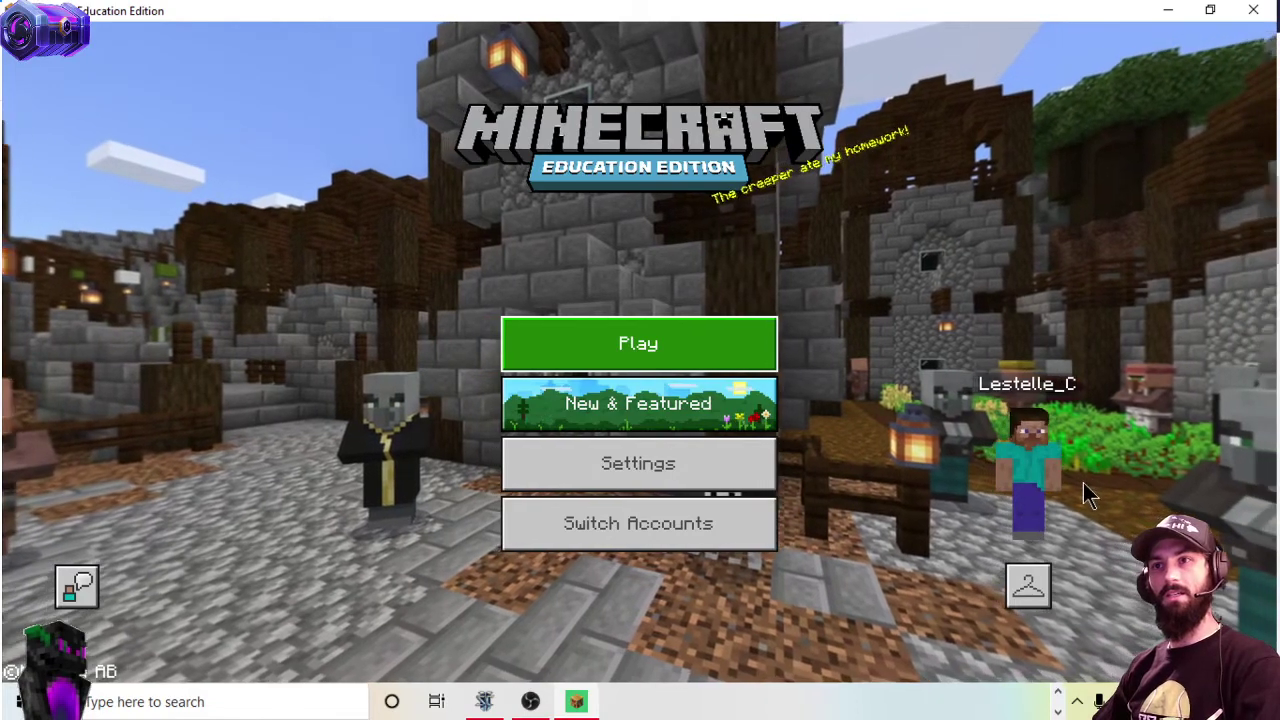
{"action": "key", "text": "Escape"}
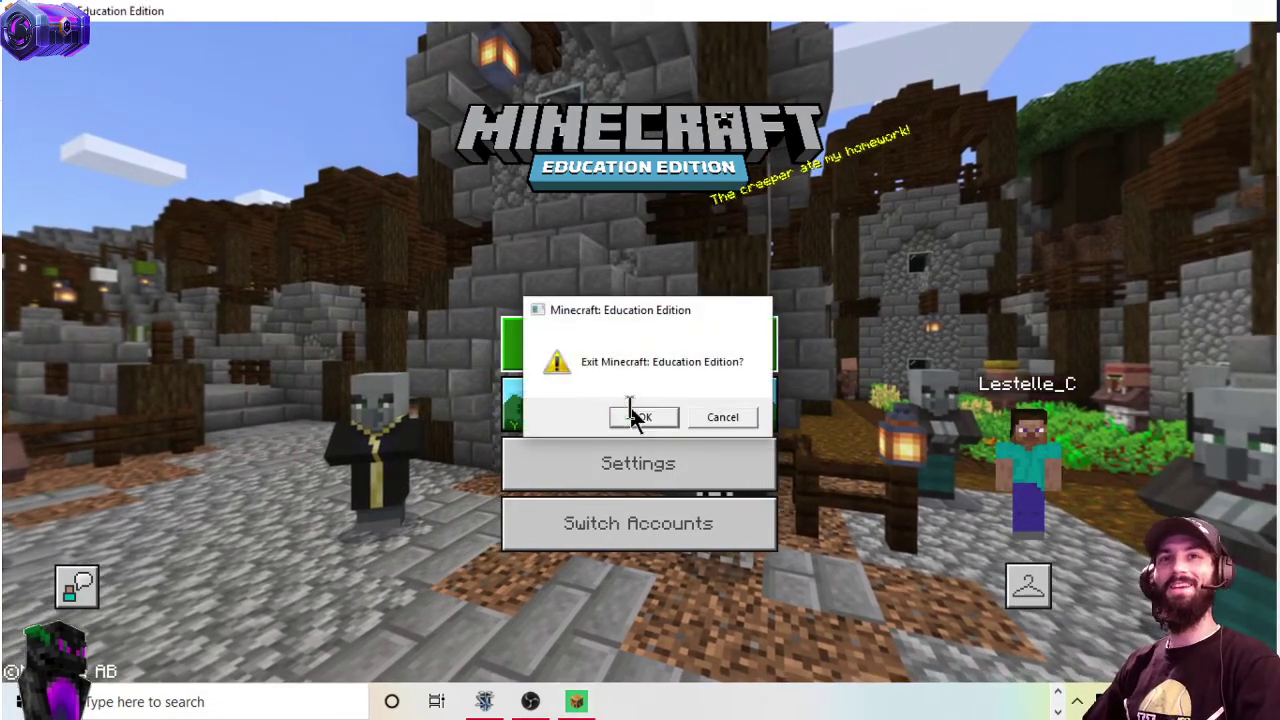
Confirm exiting Minecraft and return to the Get Minecraft: Education Edition page.
{"action": "left_click", "coordinate": [646, 413]}
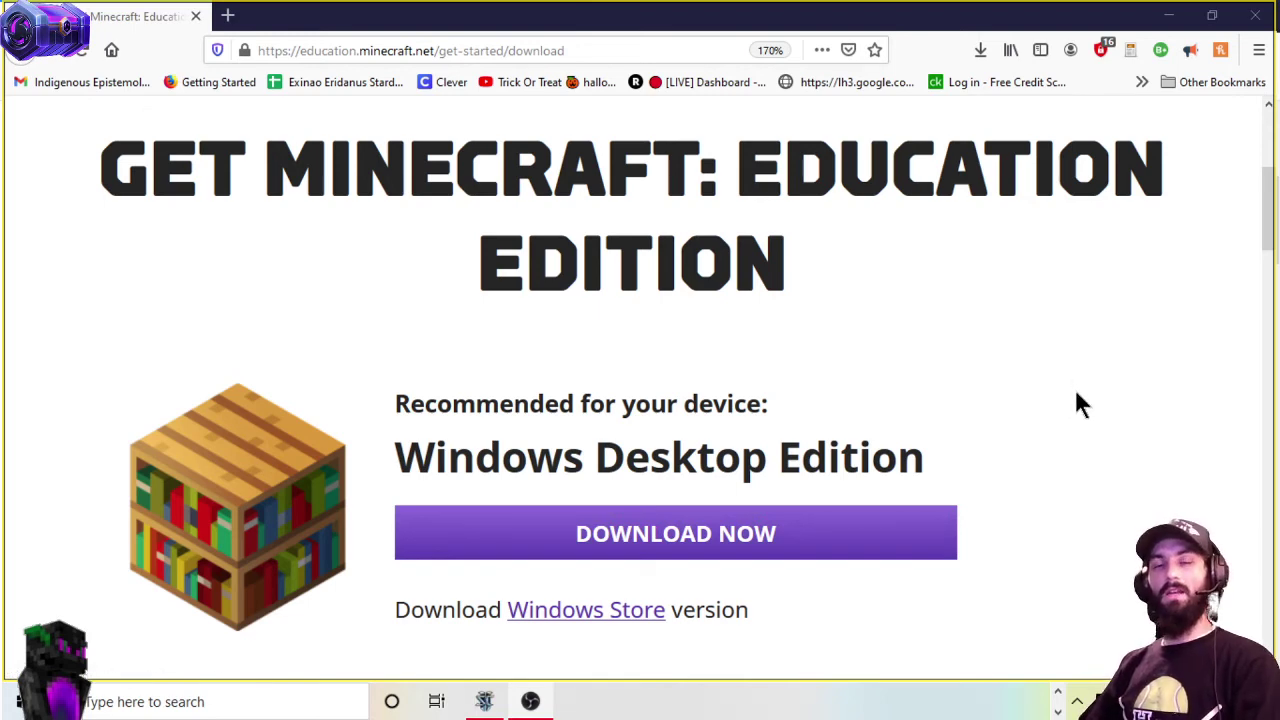
{"action": "scroll", "coordinate": [850, 415], "scroll_direction": "down", "scroll_amount": 3}
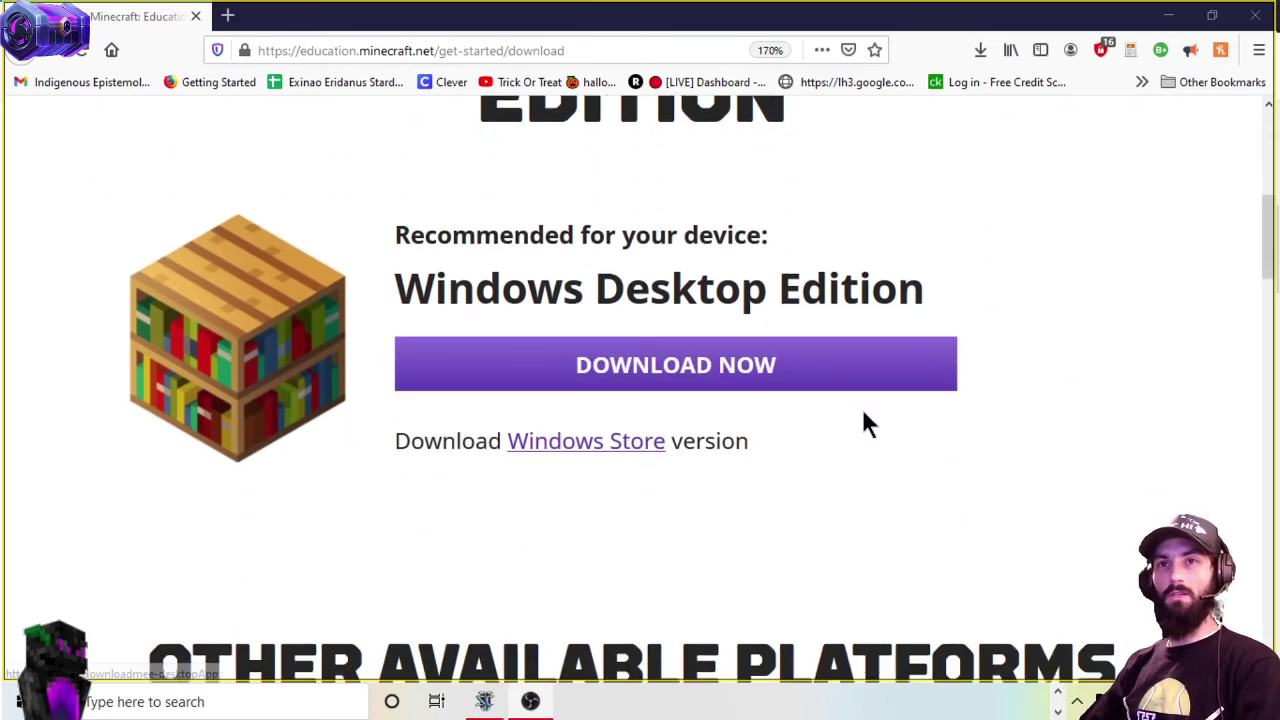
{"action": "scroll", "coordinate": [995, 385], "scroll_direction": "up", "scroll_amount": 3}
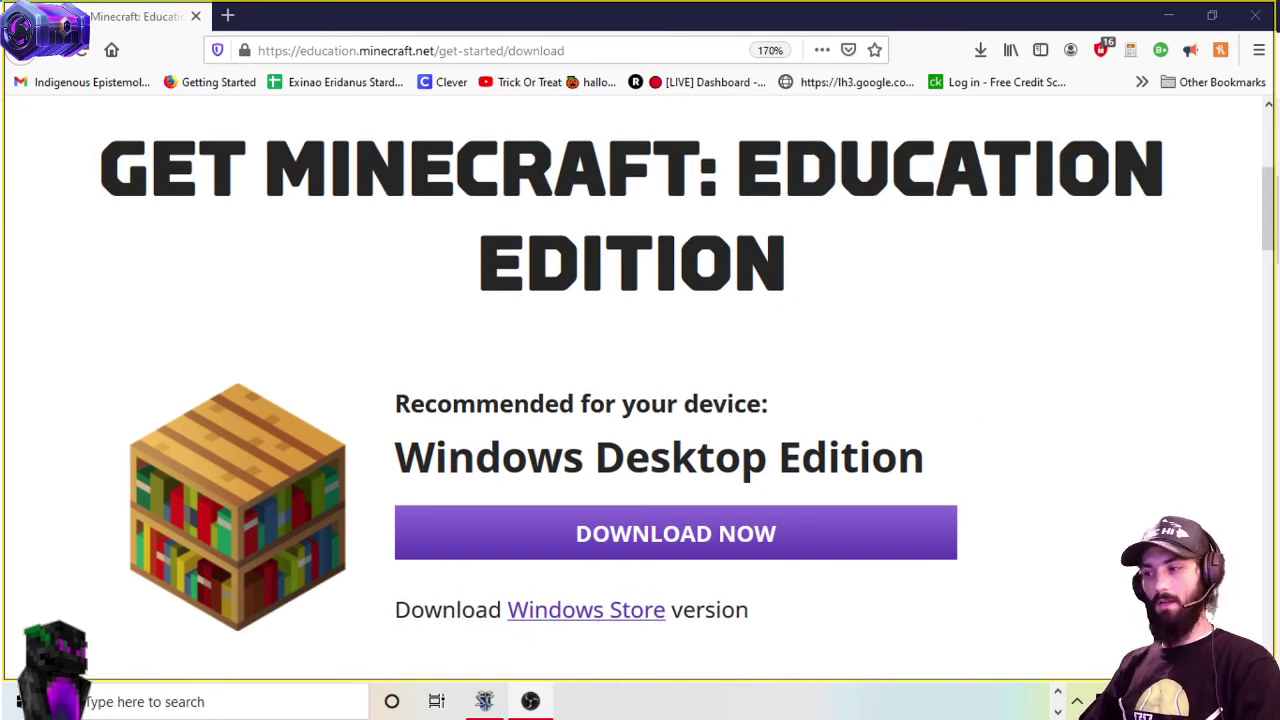